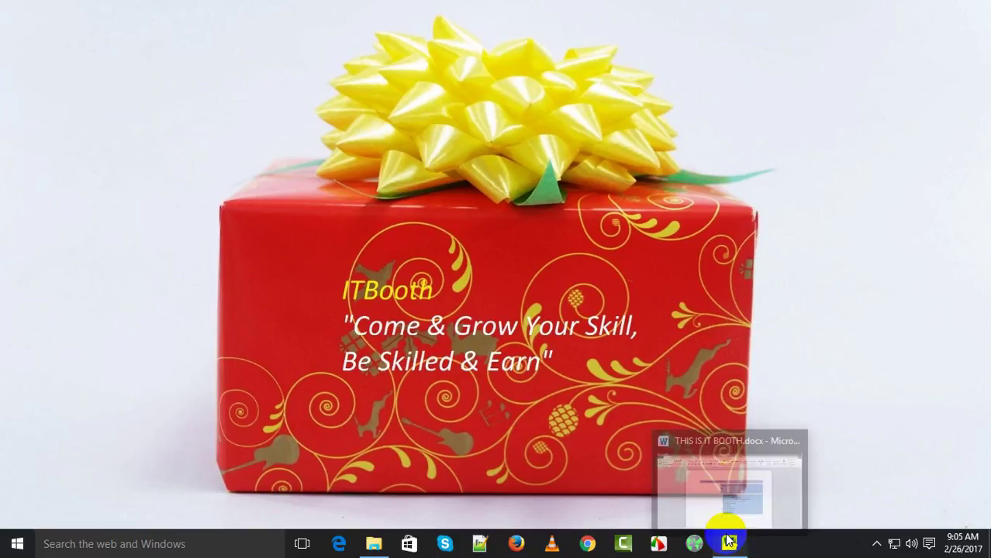
Switch to the THIS IS IT BOOTH.docx document in Word and undo the blue shading and border formatting on its text.
left_click(725, 541)
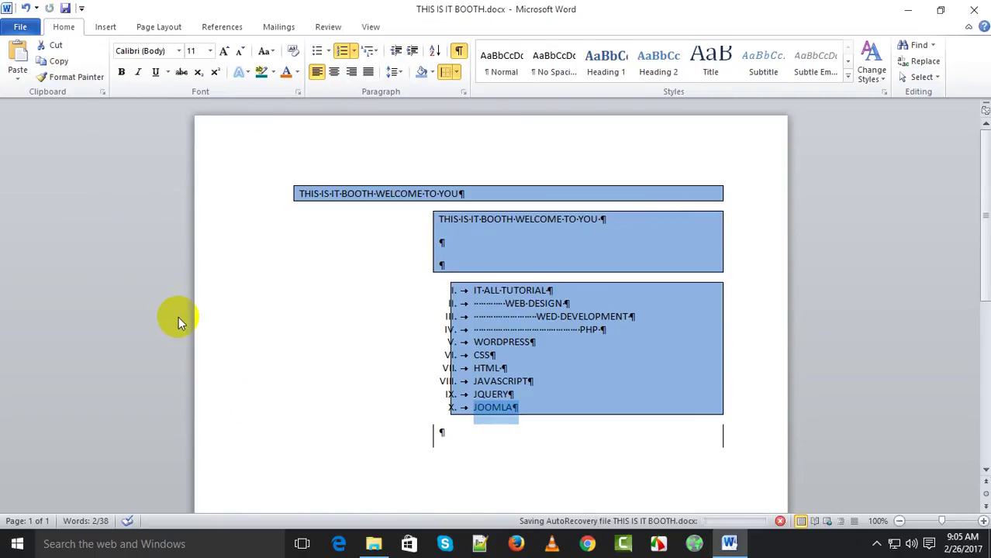
left_click(277, 339)
left_click(520, 445)
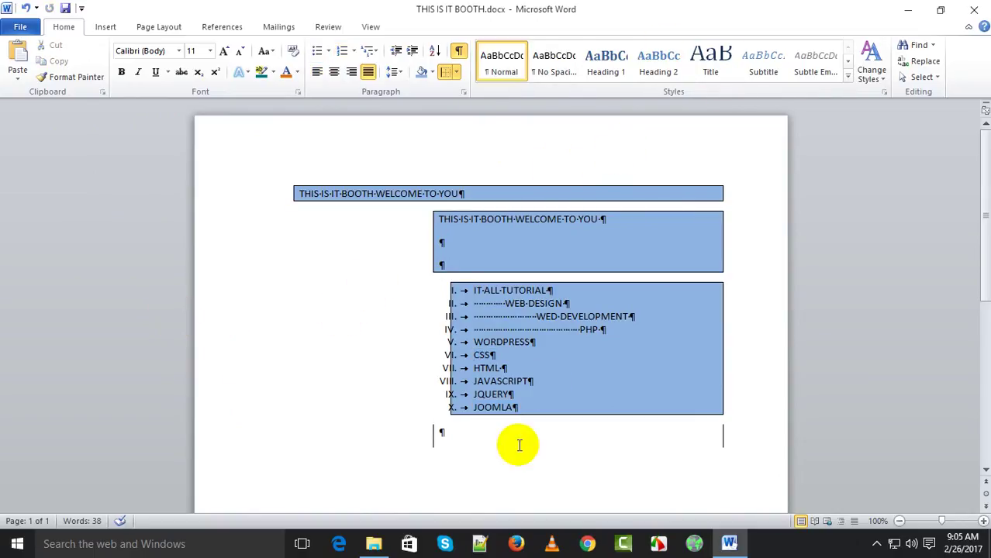
key("ctrl+z")
key("ctrl+z")
key("ctrl+z")
key("ctrl+z")
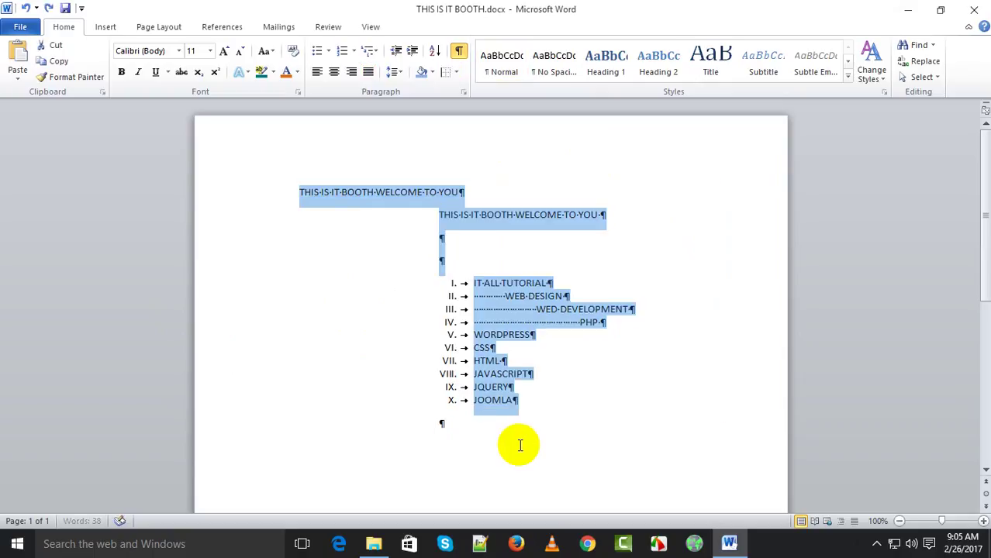
Undo the successive indent changes made to the first THIS IS IT BOOTH WELCOME TO YOU line.
key("Tab")
key("Tab")
key("Tab")
key("Tab")
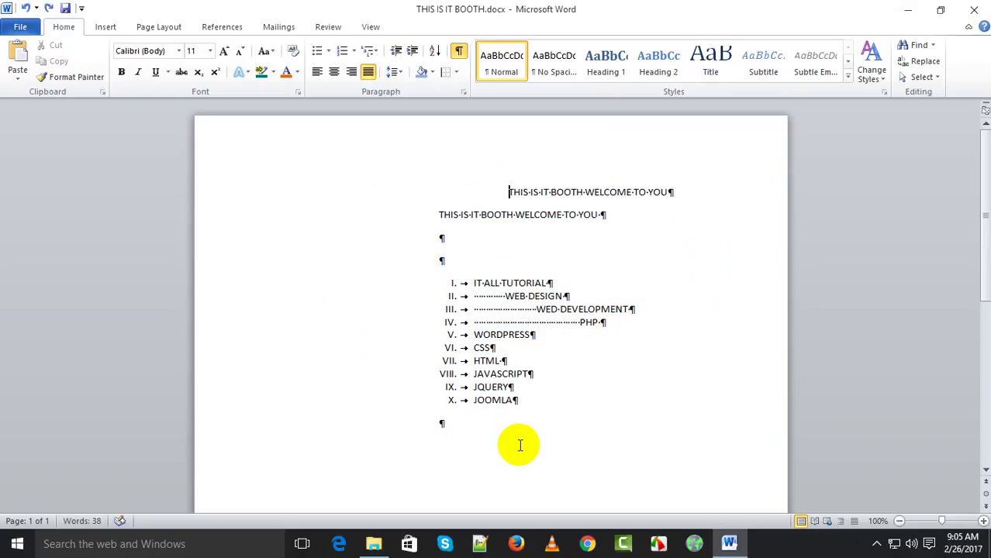
key("BackSpace")
key("BackSpace")
key("BackSpace")
key("BackSpace")
key("BackSpace")
key("BackSpace")
key("BackSpace")
key("BackSpace")
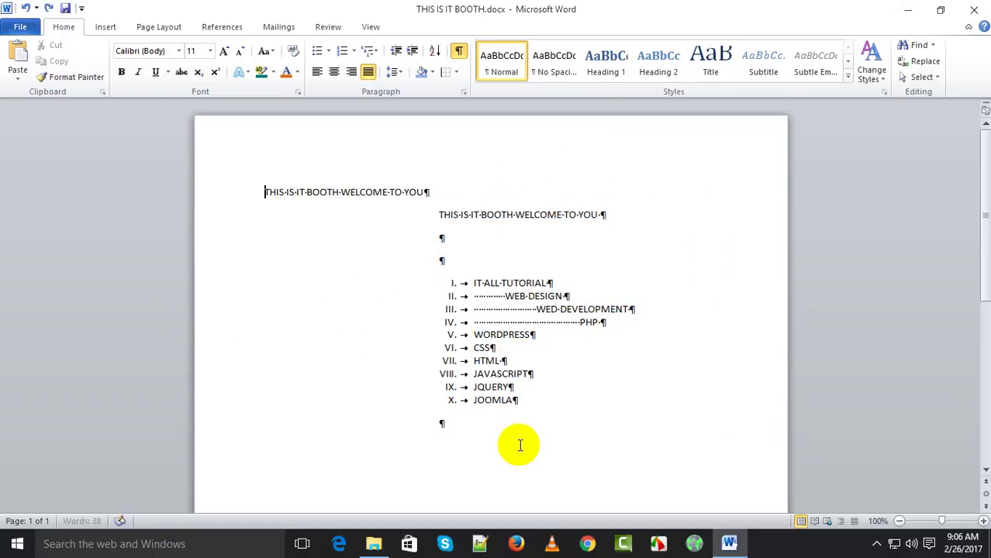
key("Tab")
key("Tab")
key("Tab")
key("Tab")
key("Tab")
Undo the extra spacing inside the list items and the Roman numeral numbering of the list.
key("ctrl+z")
key("ctrl+z")
key("ctrl+z")
key("ctrl+z")
key("ctrl+z")
key("ctrl+z")
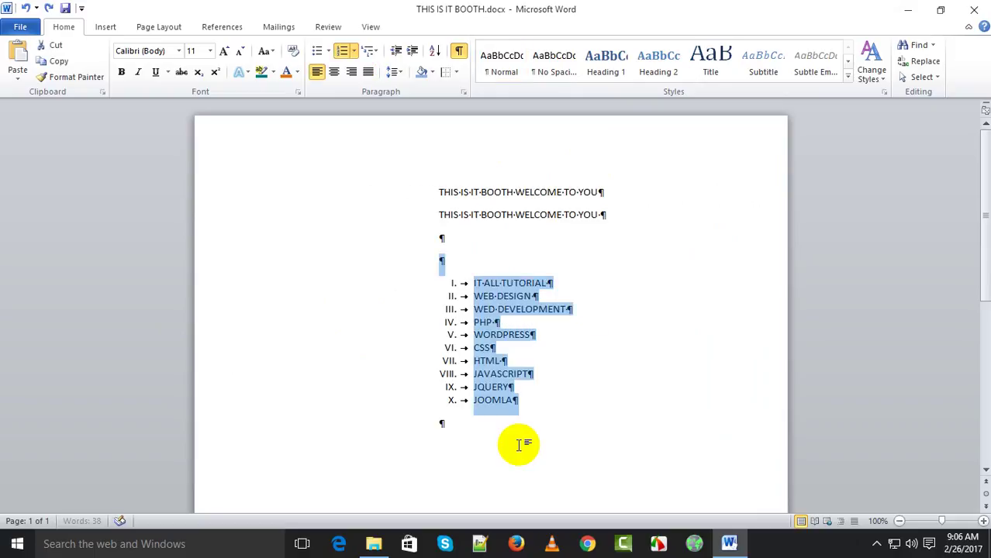
key("ctrl+z")
key("ctrl+z")
key("ctrl+z")
key("ctrl+z")
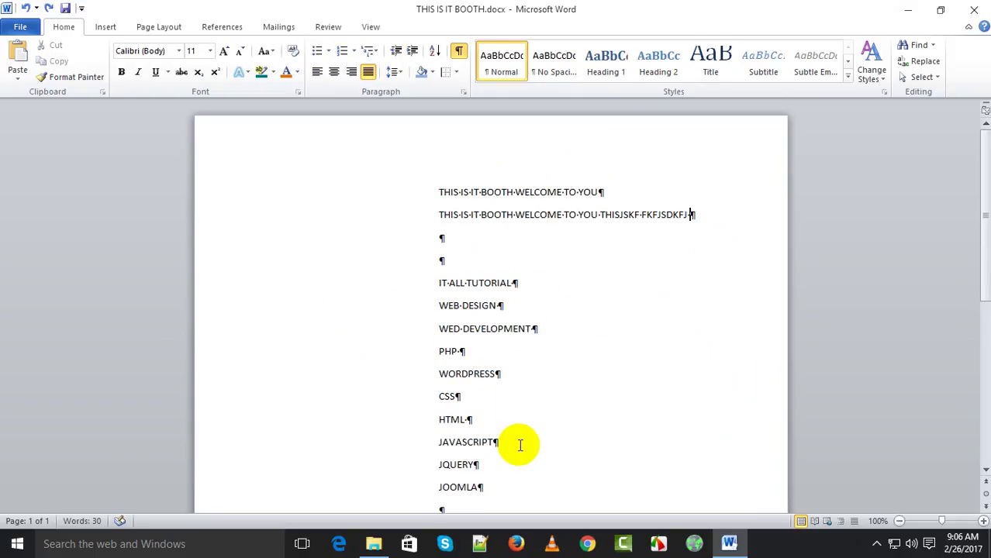
Undo the earlier text entries step by step until only the original short first line is left.
key("ctrl+z")
key("ctrl+y")
key("ctrl+z")
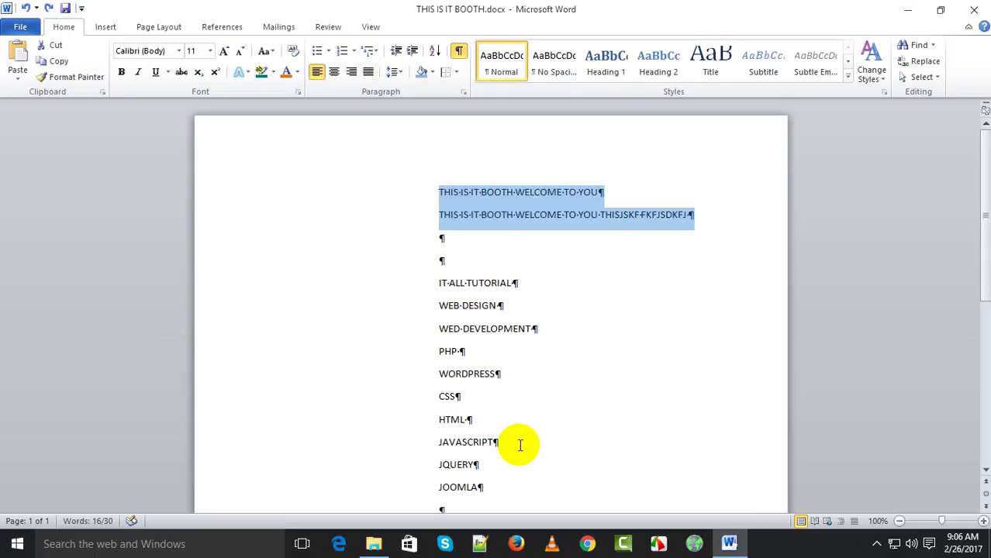
key("ctrl+y")
key("ctrl+z")
key("ctrl+y")
key("ctrl+z")
key("ctrl+z")
key("ctrl+z")
key("ctrl+z")
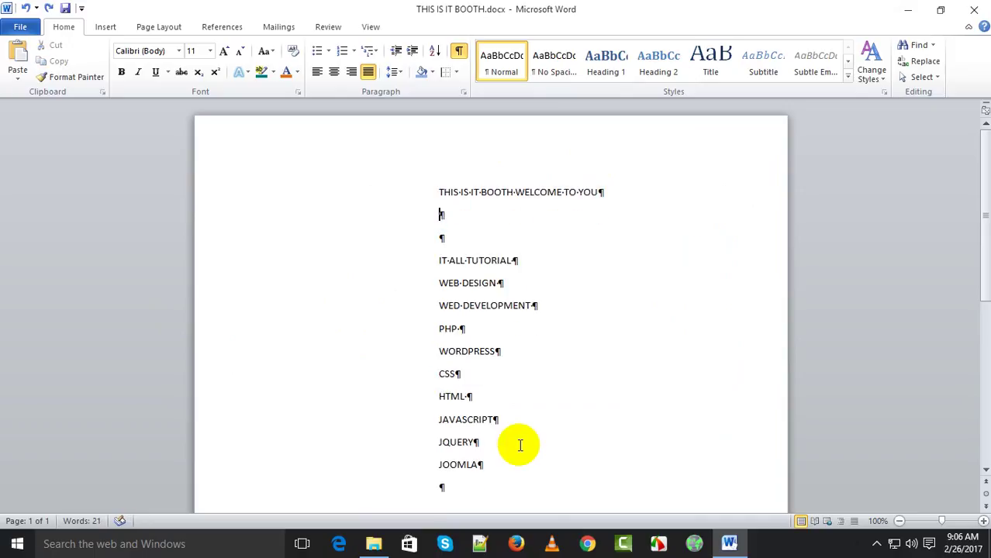
key("ctrl+z")
key("ctrl+z")
key("ctrl+z")
key("ctrl+z")
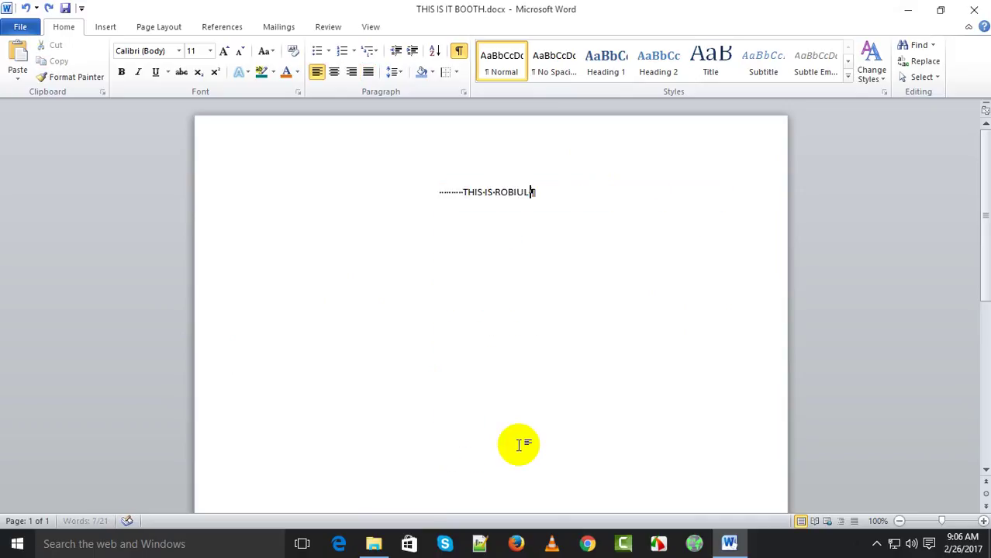
Replace the remaining line with THIS IS IT BOOTH and hide the paragraph formatting marks.
left_click(421, 195)
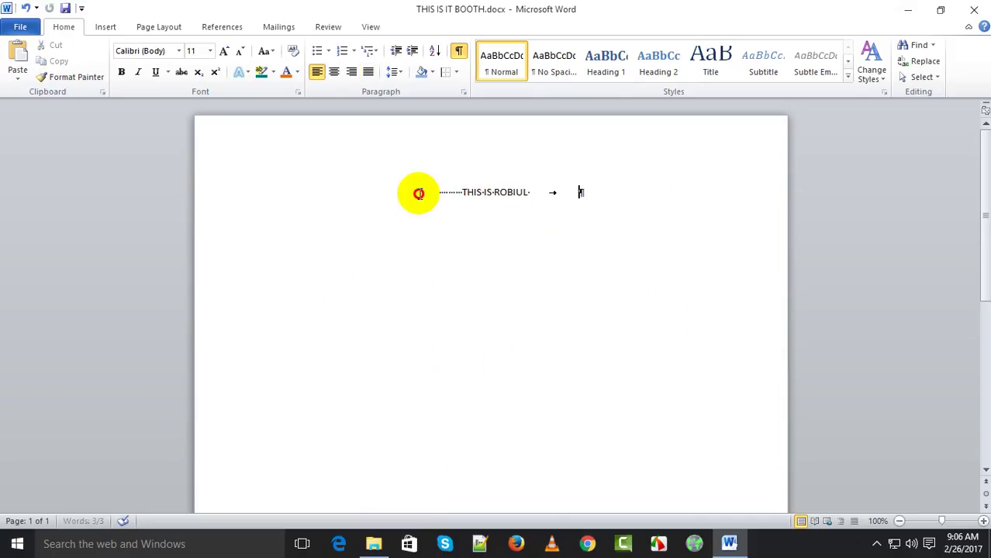
left_click_drag(410, 194, 579, 197)
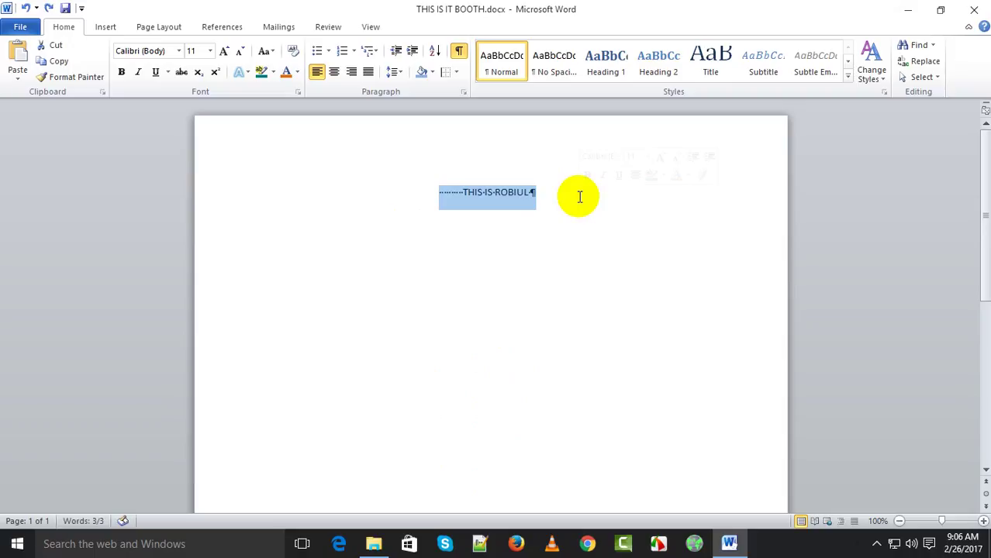
type("T BOOTH")
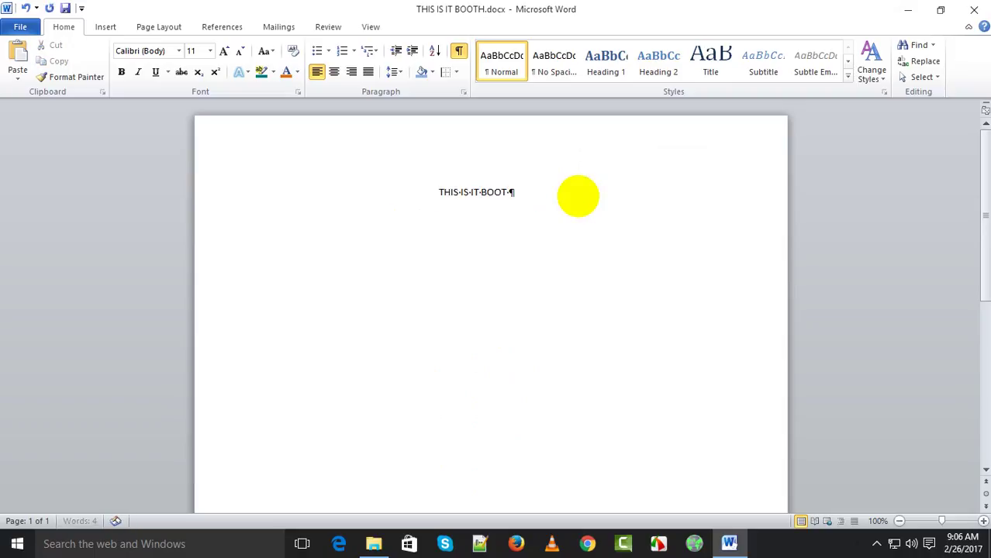
left_click(458, 50)
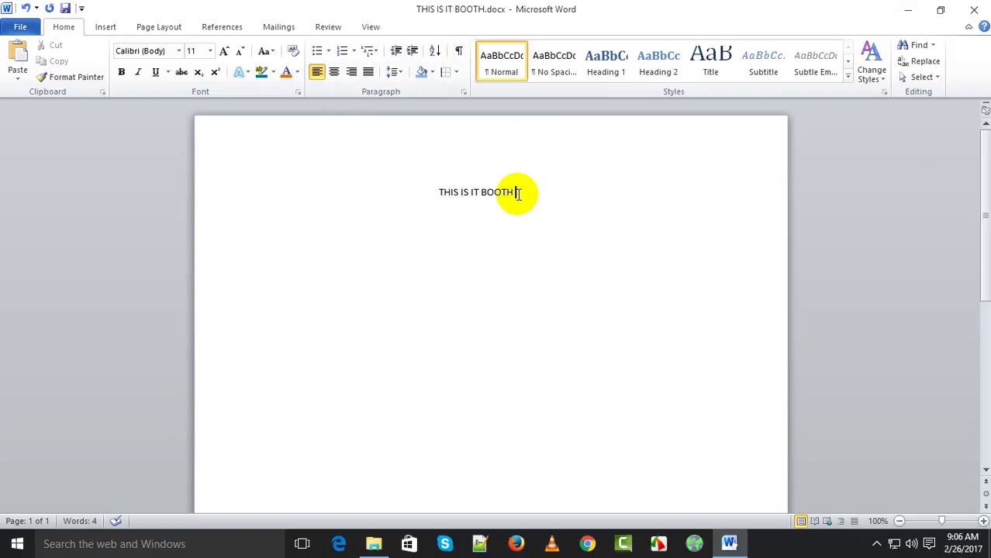
Try centring the THIS IS IT BOOTH line, restore left alignment, and reduce its indent to the page margin.
left_click(334, 72)
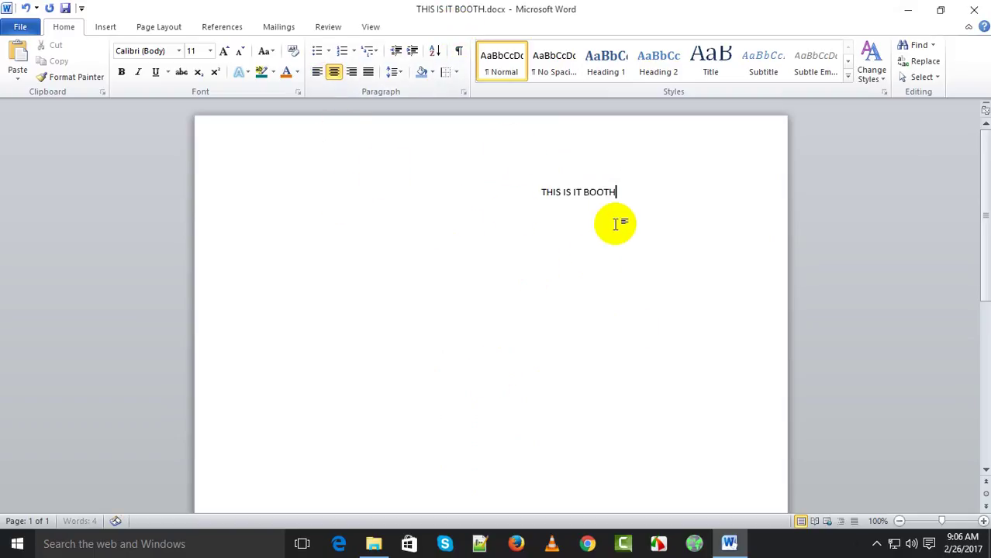
left_click(317, 71)
left_click(396, 50)
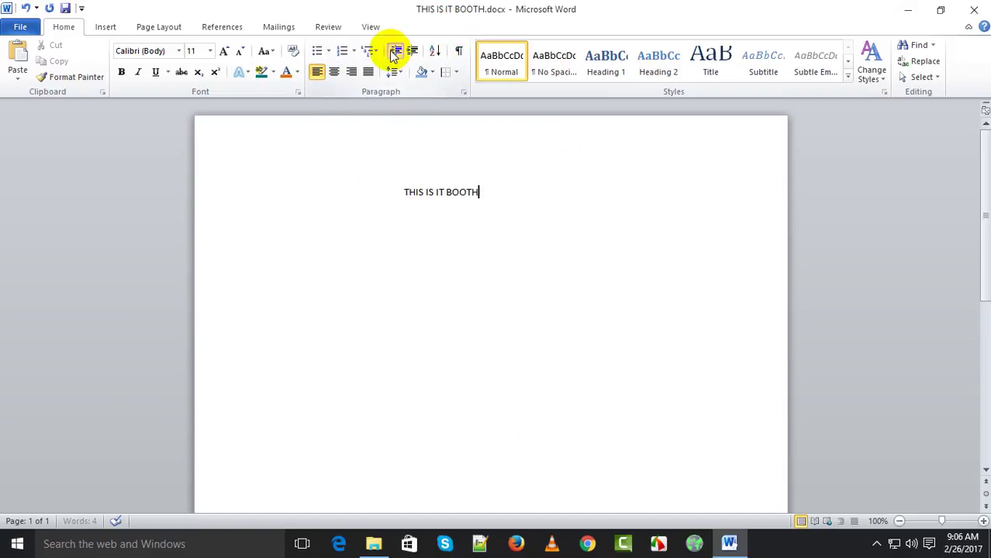
left_click(395, 50)
left_click(396, 50)
left_click(396, 50)
left_click(395, 50)
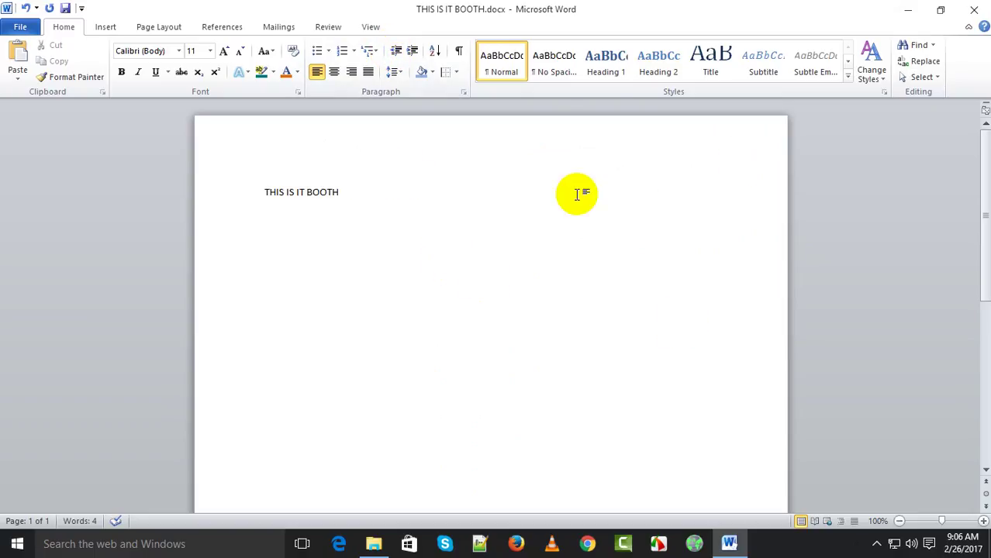
Apply the No Spacing style and the Emphasis style to the THIS IS IT BOOTH line.
left_click(217, 176)
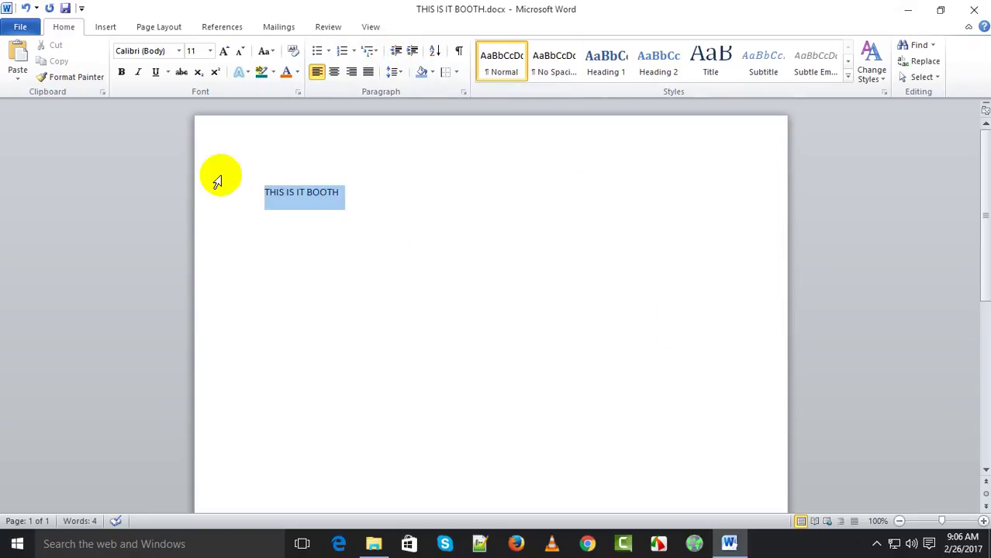
left_click(554, 62)
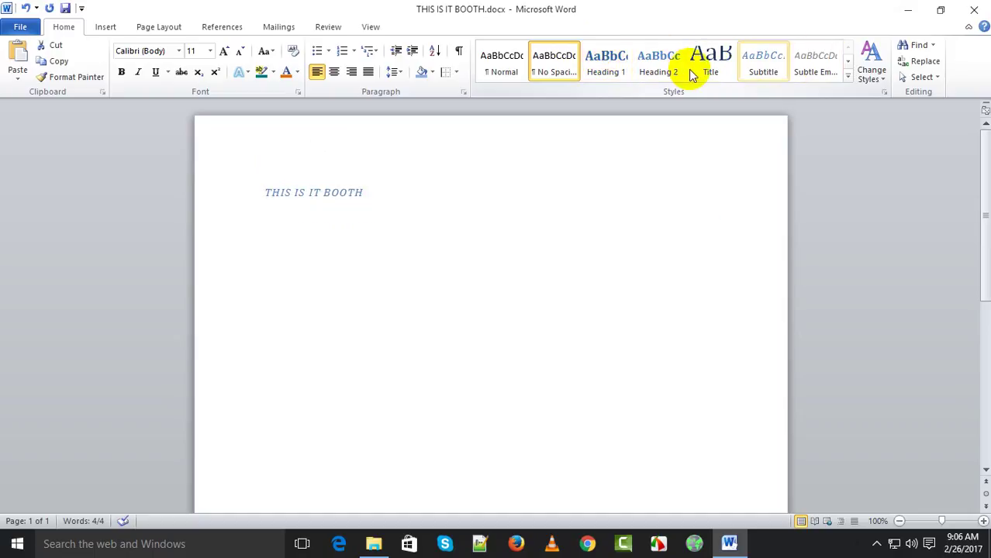
left_click(849, 81)
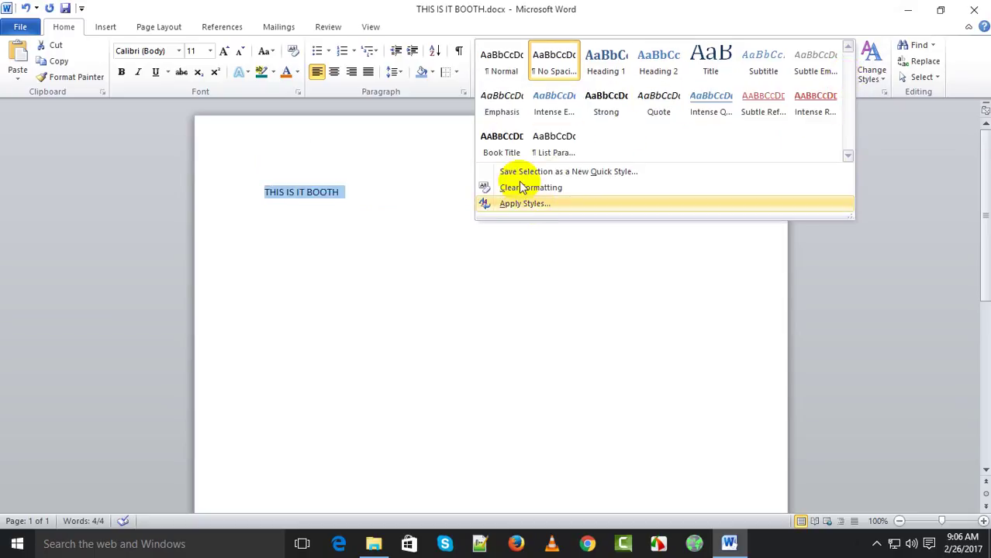
left_click(506, 99)
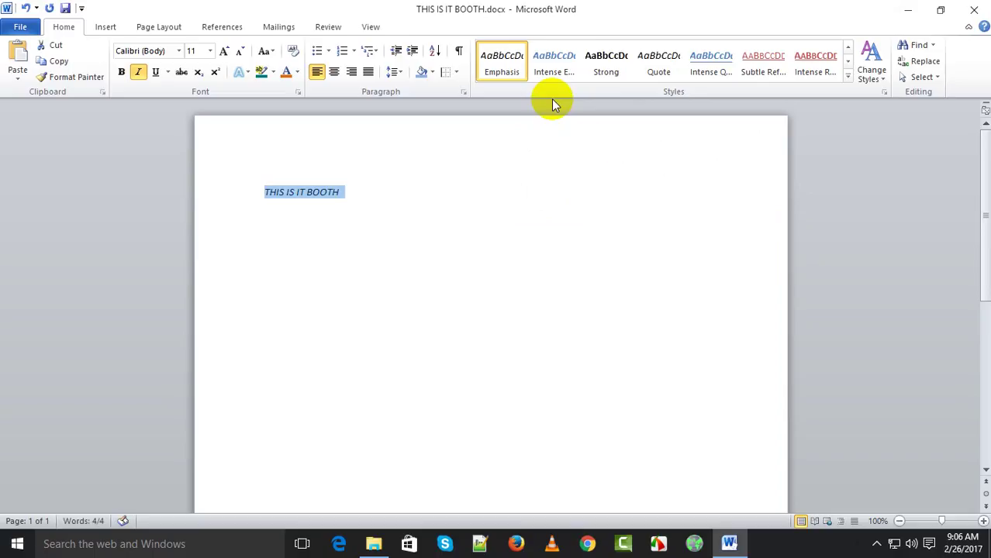
left_click(598, 204)
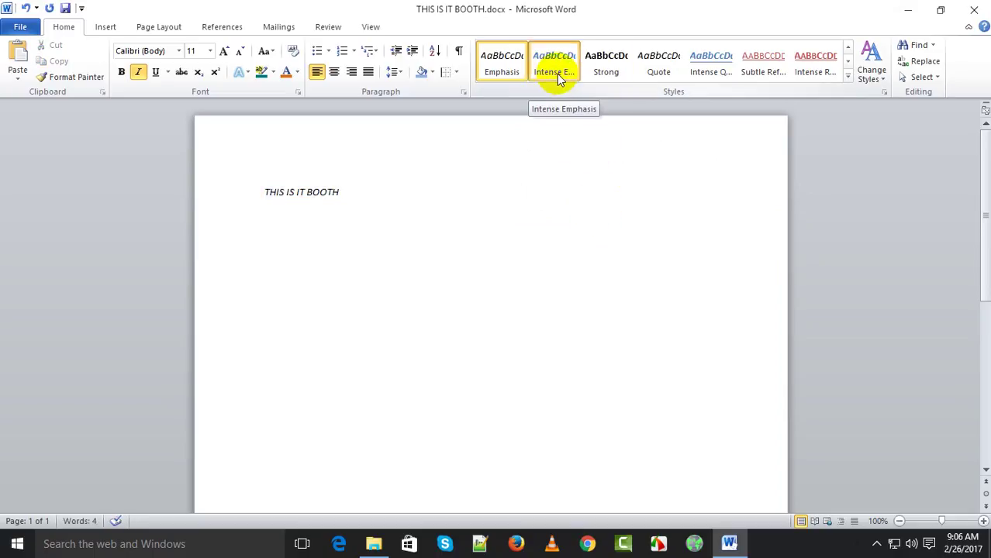
Apply the Intense Quote, Subtle Reference and Intense Reference styles in turn to the THIS IS IT BOOTH line.
left_click_drag(341, 192, 225, 191)
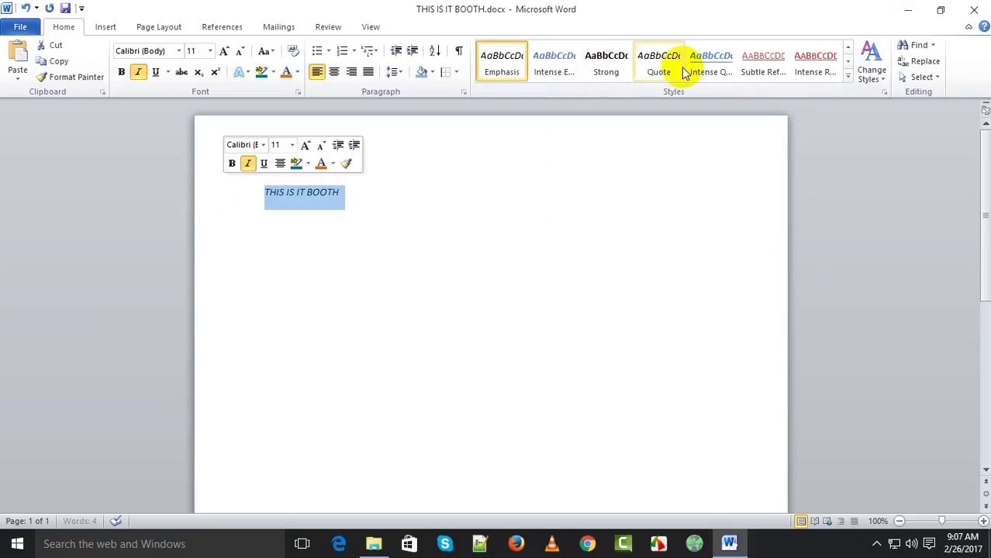
left_click(709, 62)
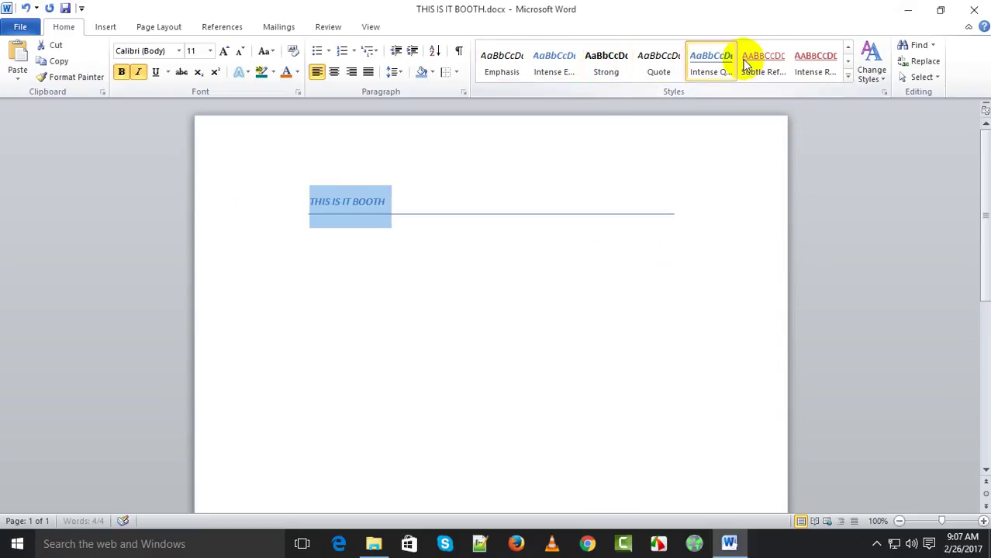
left_click(769, 62)
left_click(816, 60)
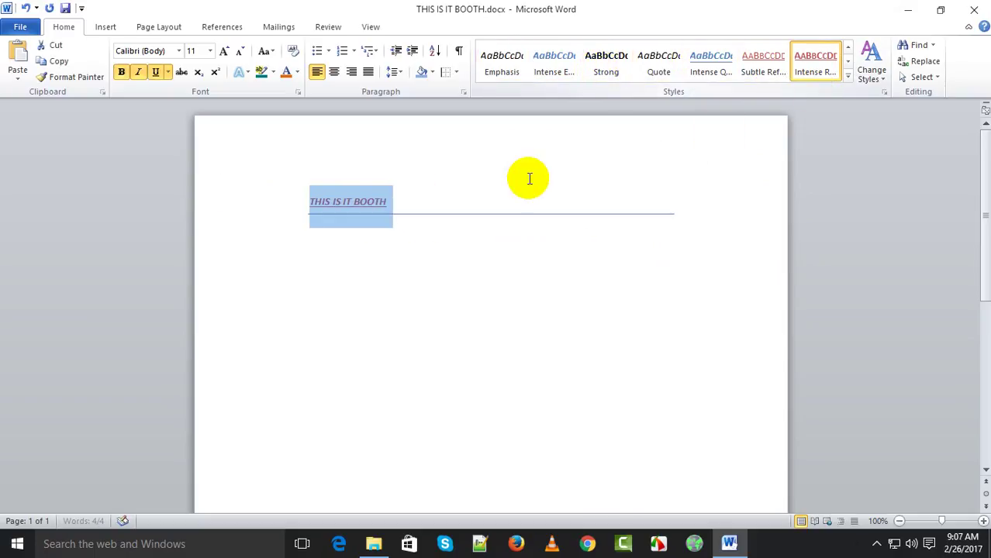
Select all the document's text and cut it to the clipboard.
left_click(633, 176)
key("ctrl+a")
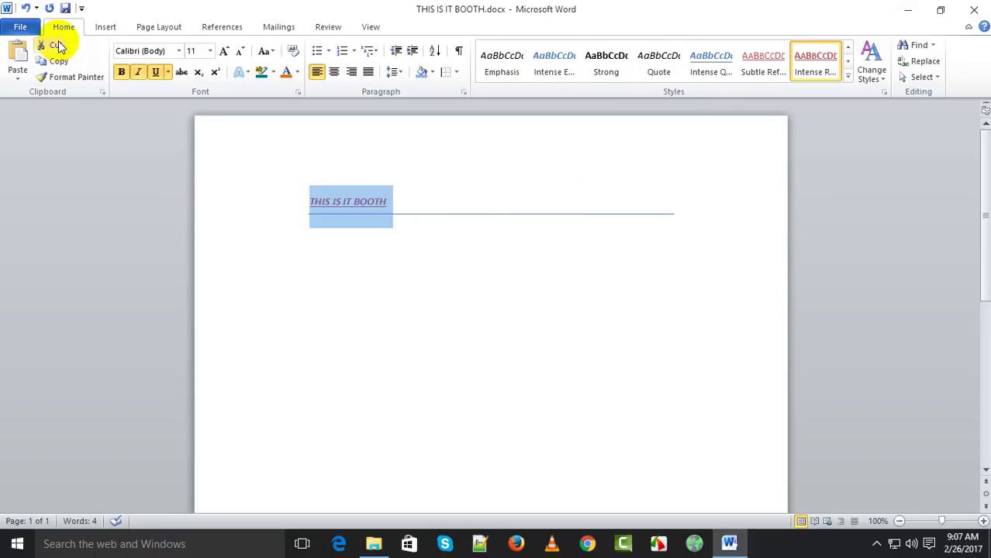
left_click(54, 45)
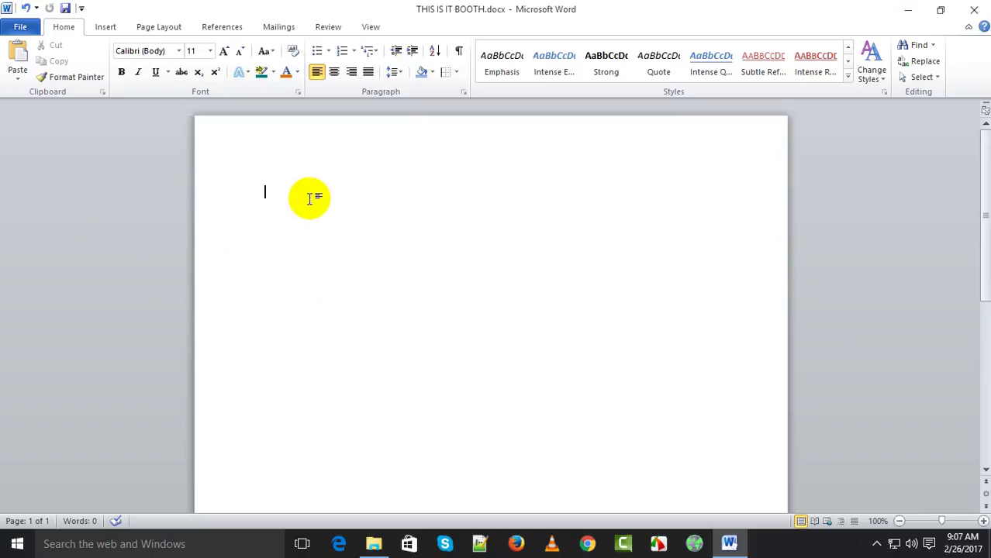
Paste the cut line into the empty page and undo that paste.
right_click(299, 165)
left_click(328, 229)
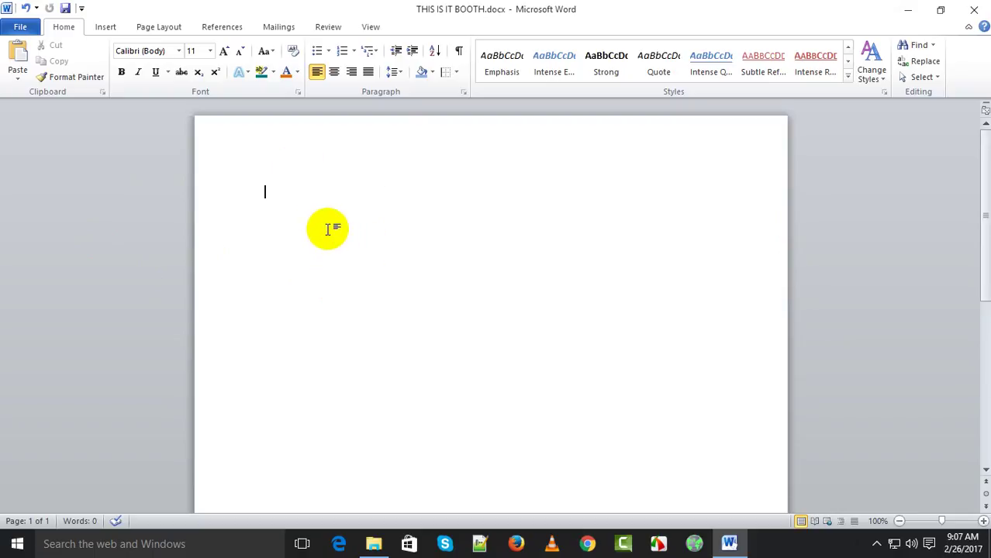
key("ctrl+v")
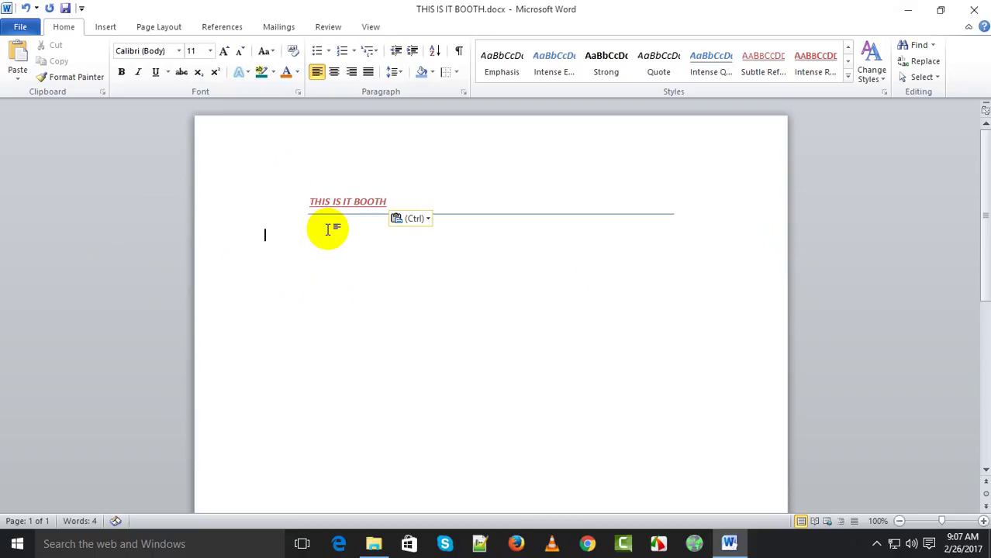
key("ctrl+z")
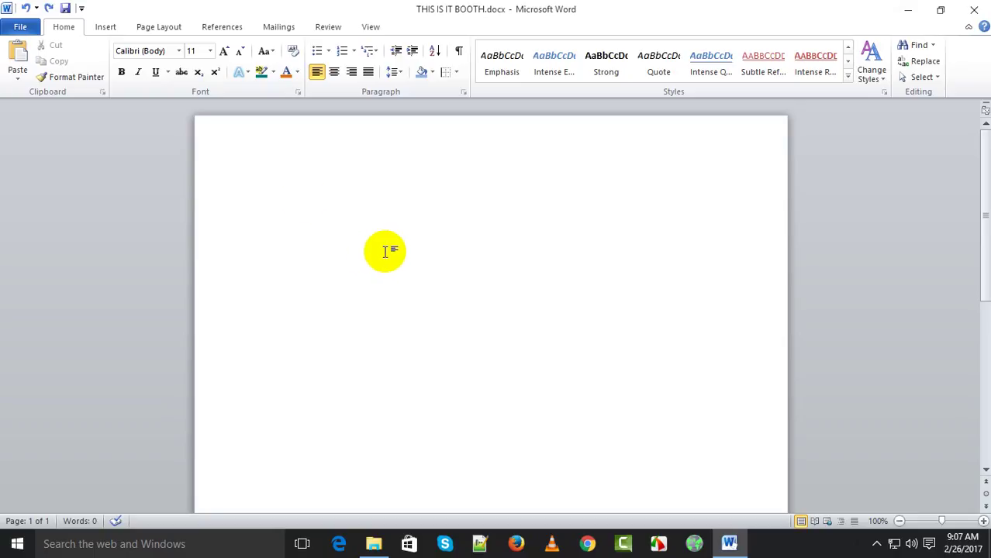
Paste the cut THIS IS IT BOOTH line back into the page and copy it to the clipboard.
left_click(17, 51)
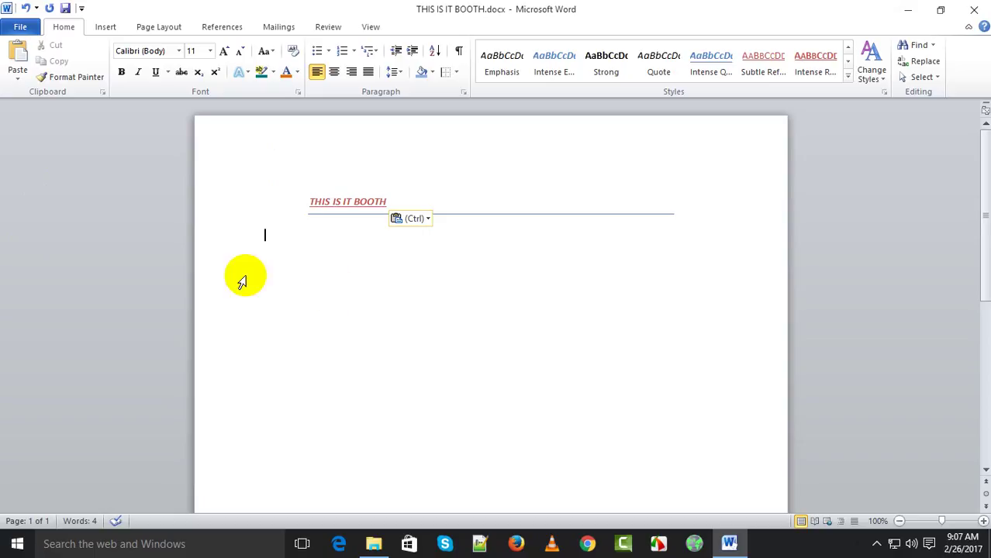
left_click(431, 203)
left_click_drag(430, 202, 310, 196)
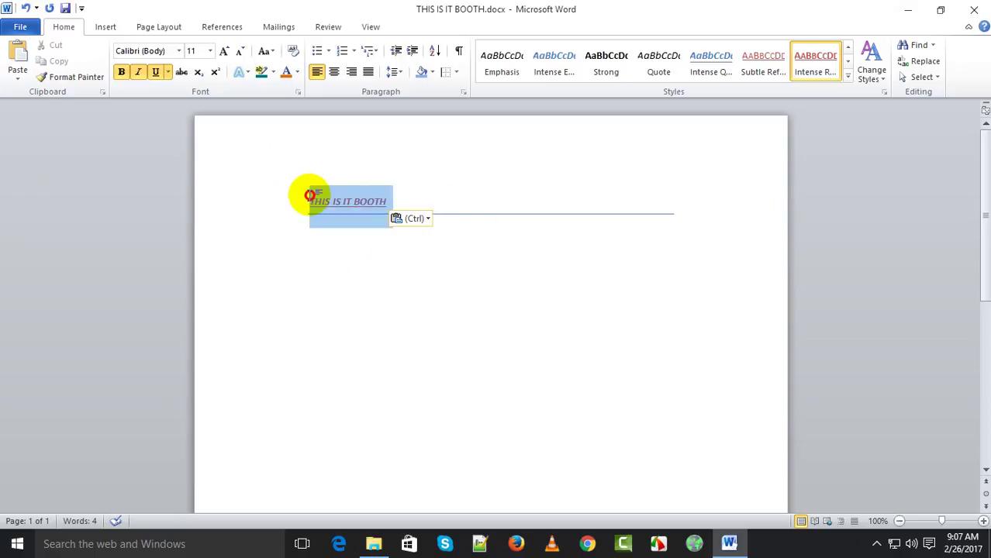
left_click(62, 66)
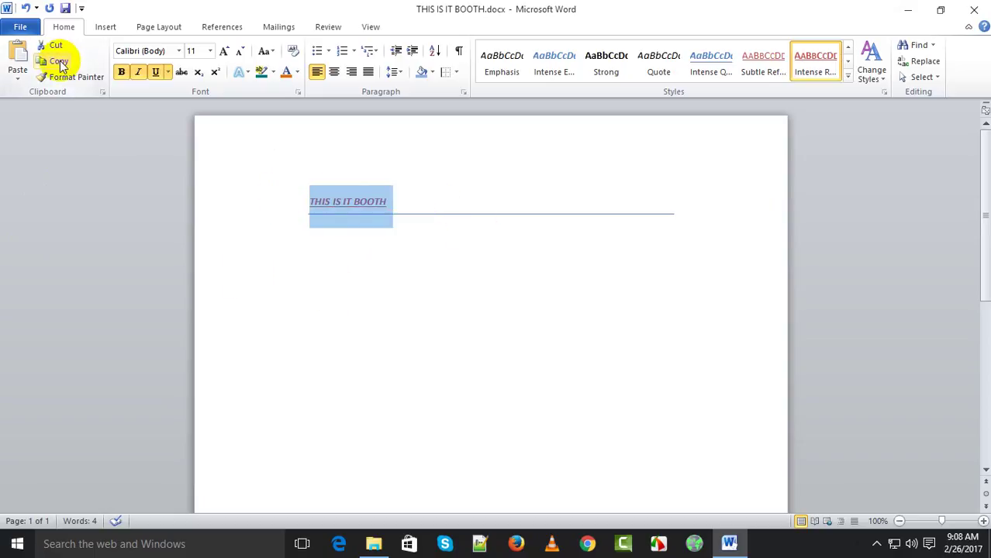
Pick up the formatting of the THIS IS IT BOOTH line with Format Painter and paint it back over the same line.
left_click(234, 217)
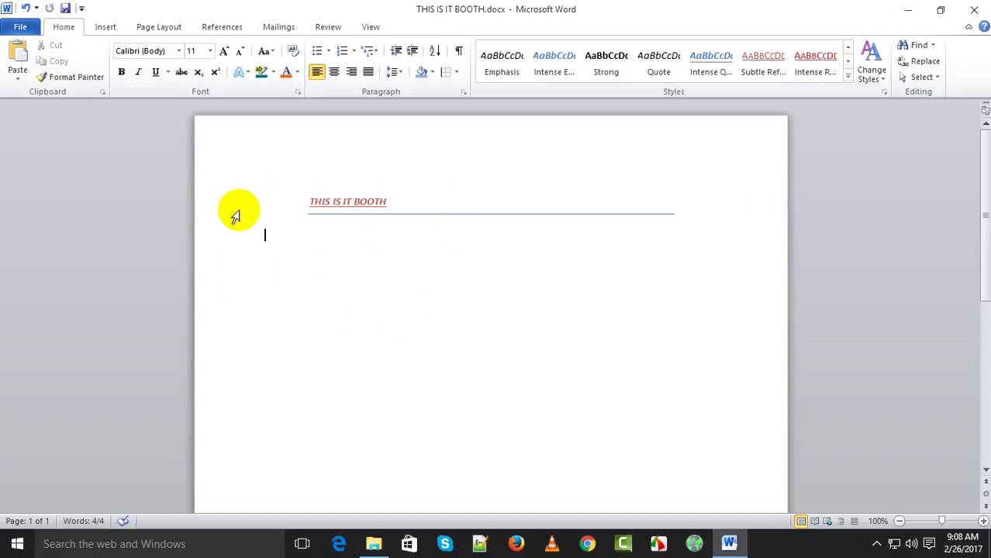
left_click(62, 77)
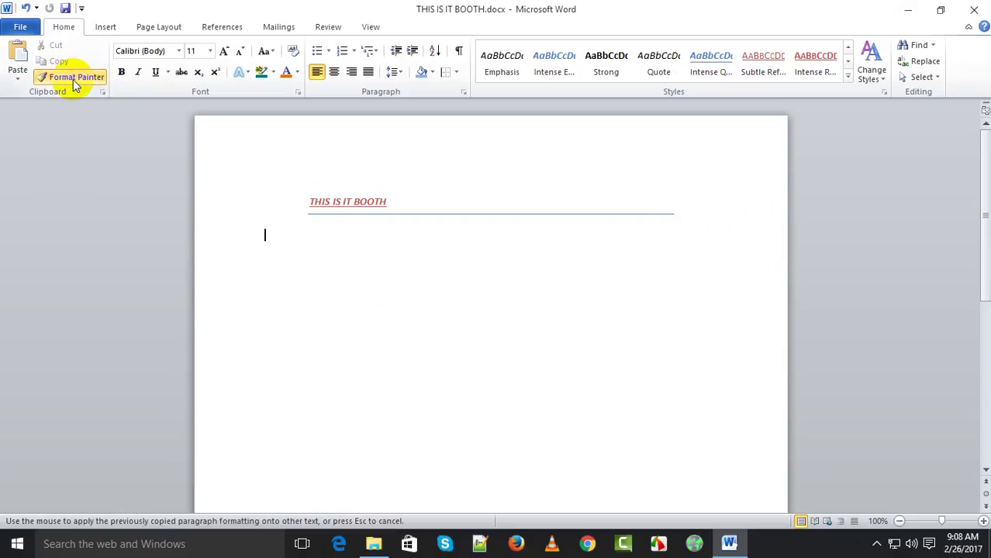
left_click(74, 77)
left_click_drag(414, 204, 305, 203)
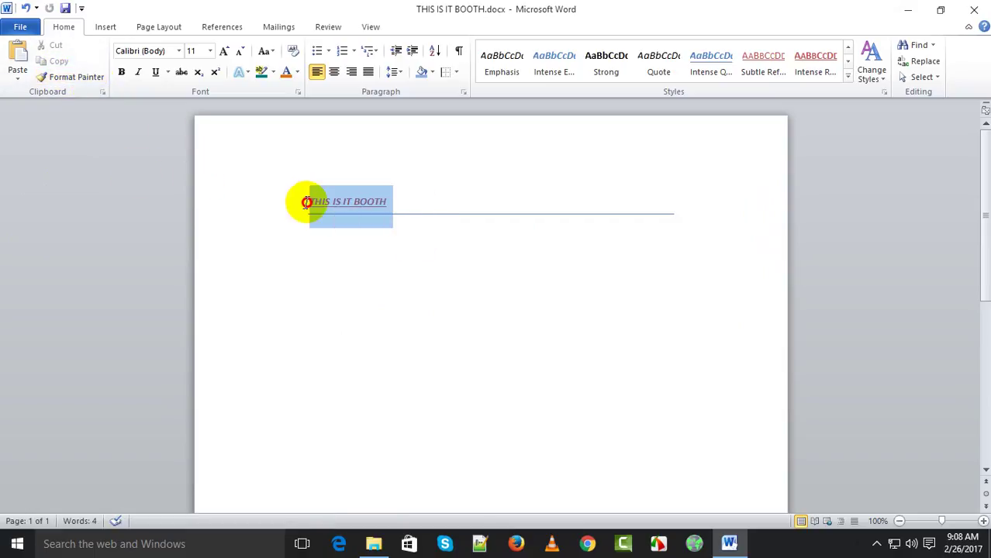
left_click(82, 78)
left_click(388, 203)
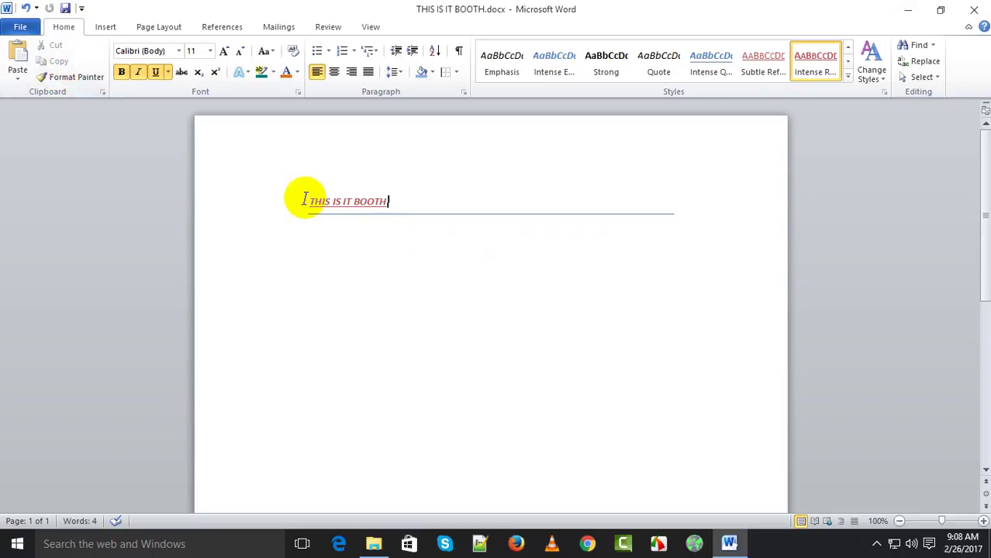
left_click_drag(305, 200, 434, 187)
left_click(438, 275)
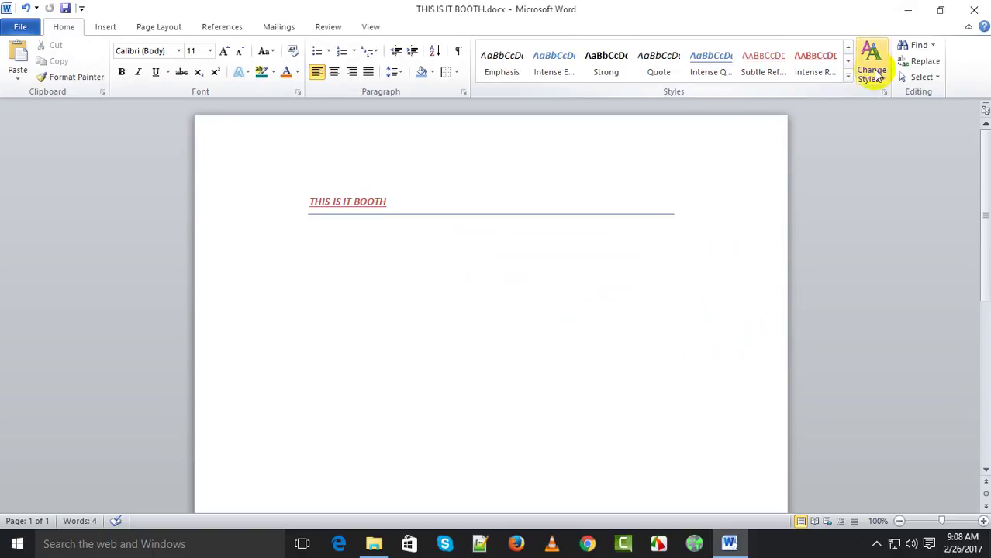
Change the document's style colors to the built-in Couture set with the THIS IS IT BOOTH line selected.
left_click_drag(392, 203, 294, 206)
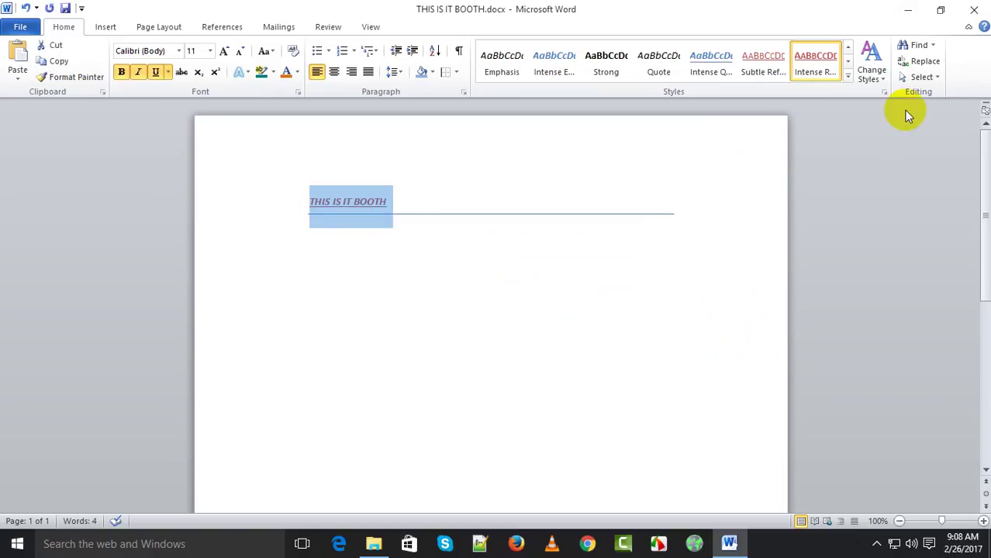
left_click(888, 78)
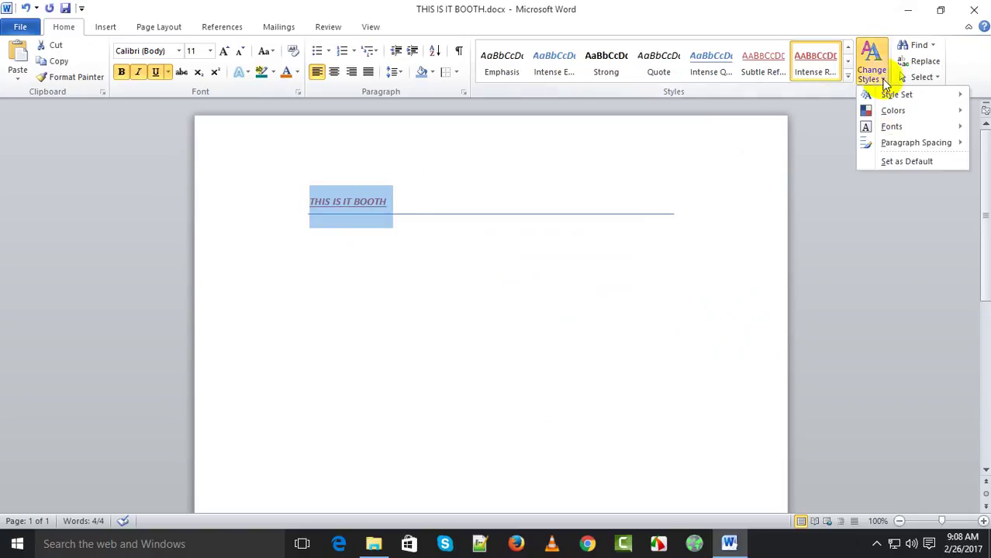
mouse_move(890, 111)
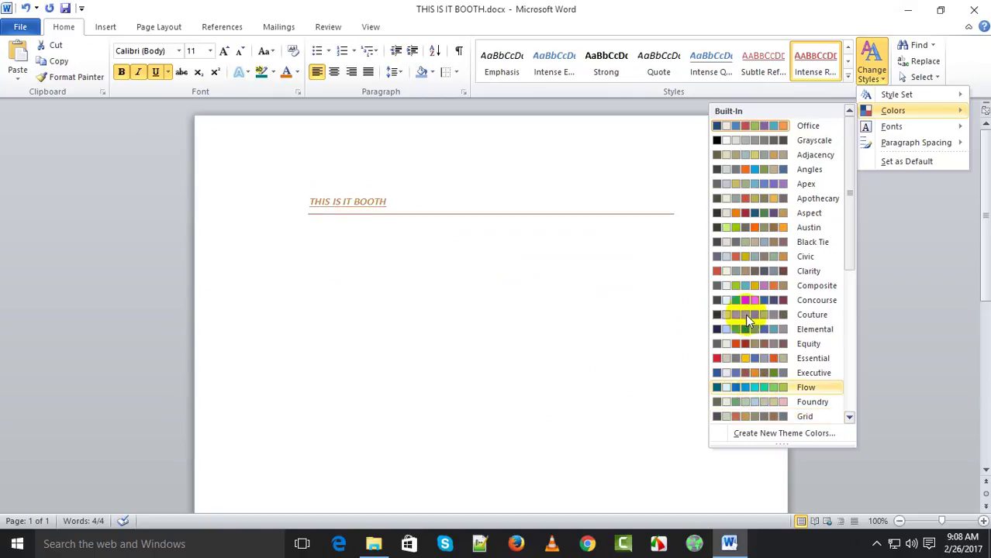
left_click(774, 315)
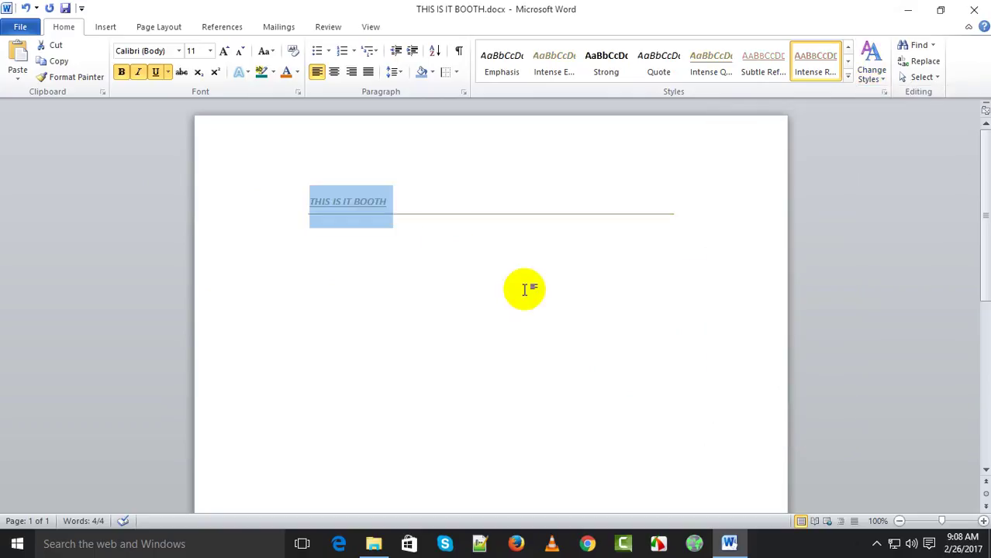
left_click(442, 201)
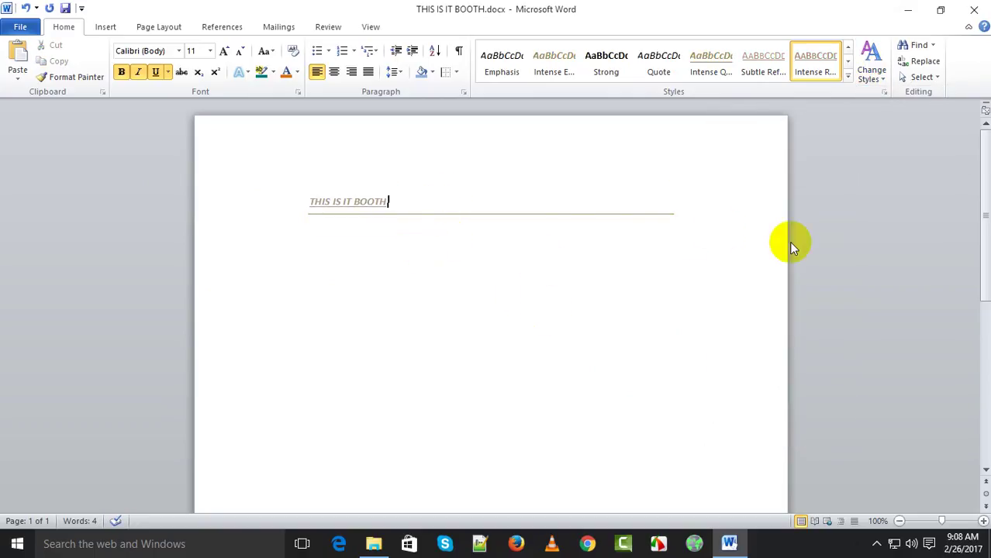
Search the document for IT and close the Navigation pane.
left_click(932, 47)
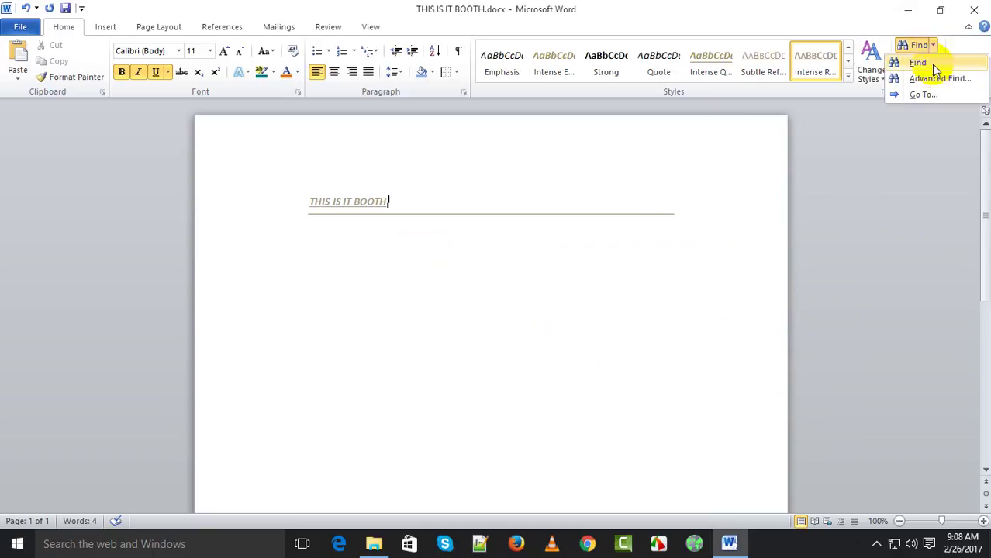
left_click(930, 64)
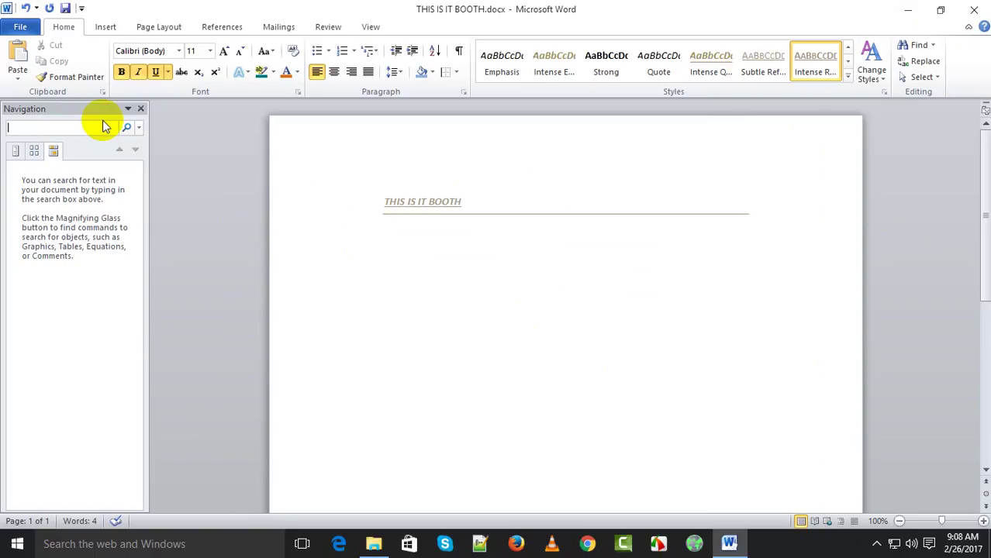
type("l")
type("T")
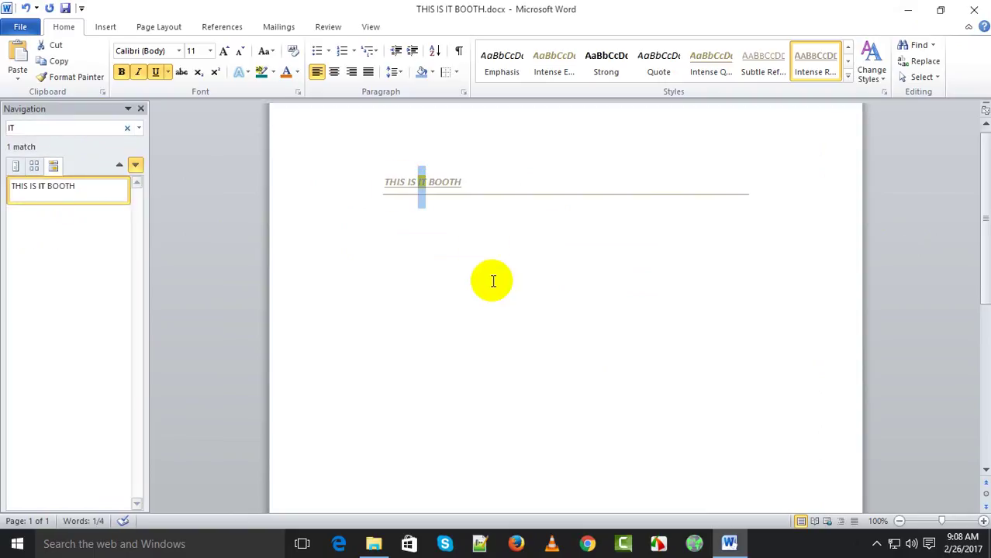
left_click(142, 108)
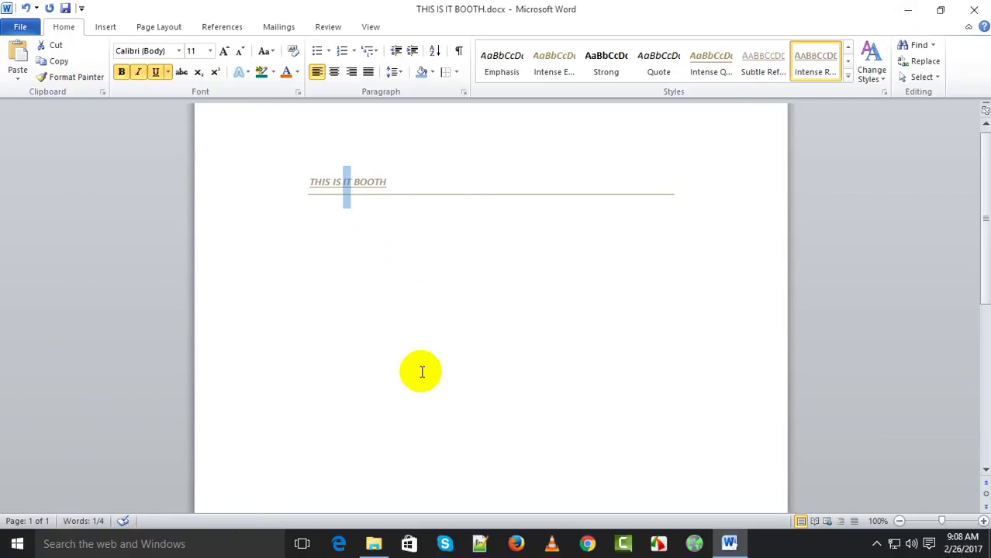
Reopen the document search and search for the word BOOTH.
key("ctrl+f")
type("it")
left_click(15, 128)
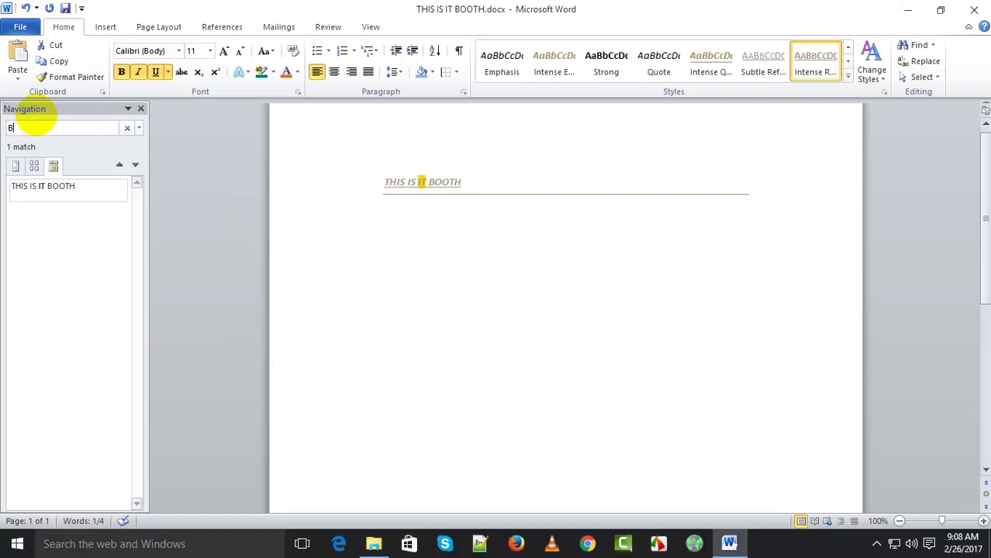
type("BOOTH")
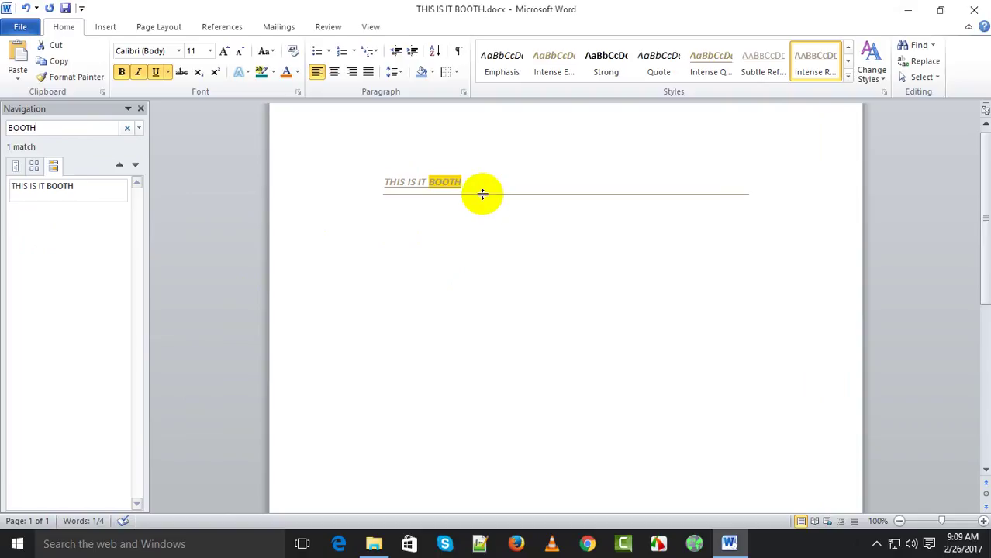
left_click_drag(465, 186, 396, 224)
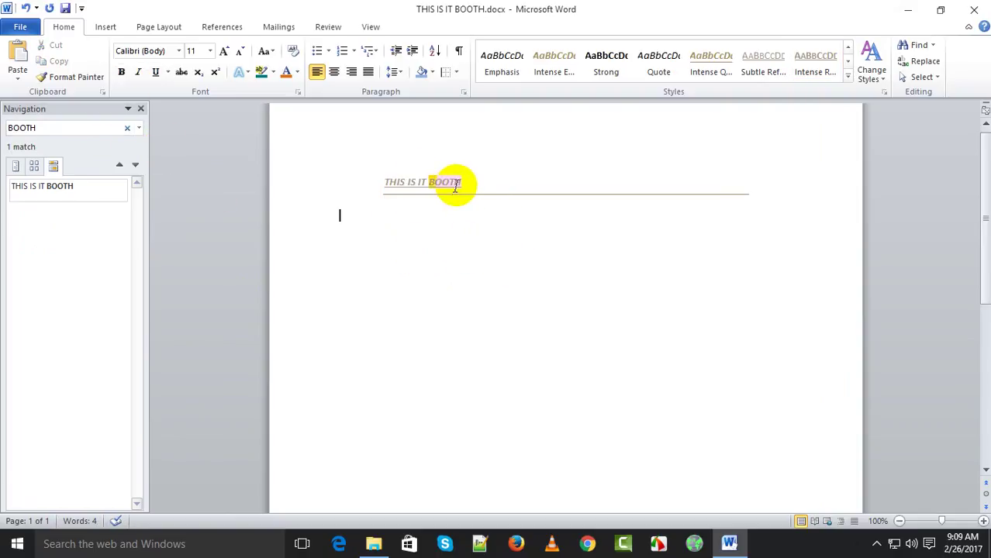
Replace BOOTH with AMI using Find and Replace, and undo the replacement.
left_click(921, 64)
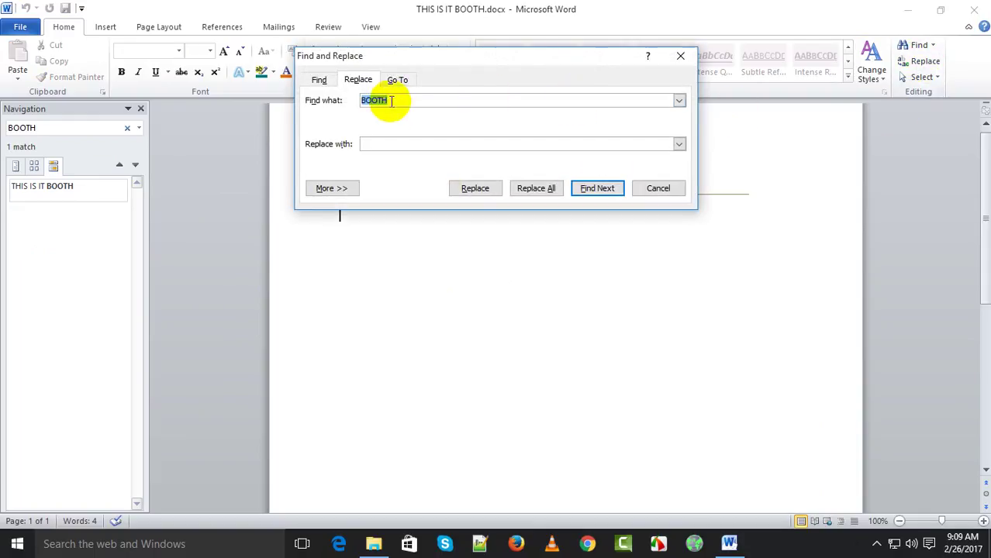
left_click(393, 146)
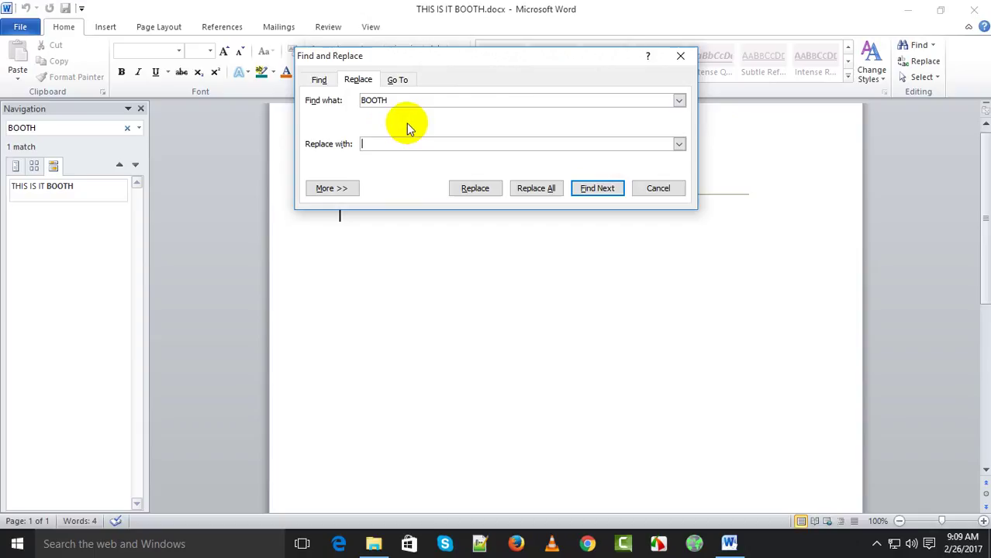
type("AMI")
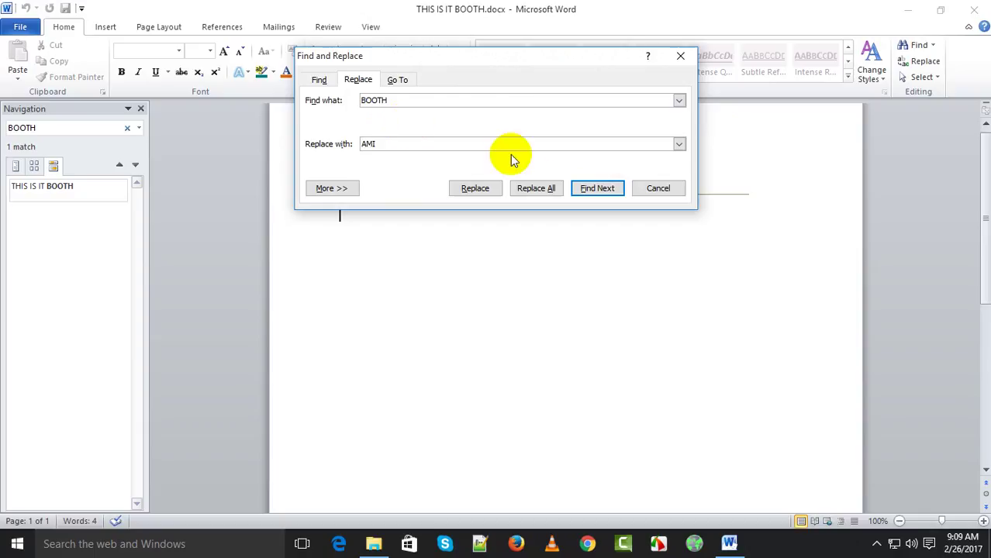
left_click(470, 188)
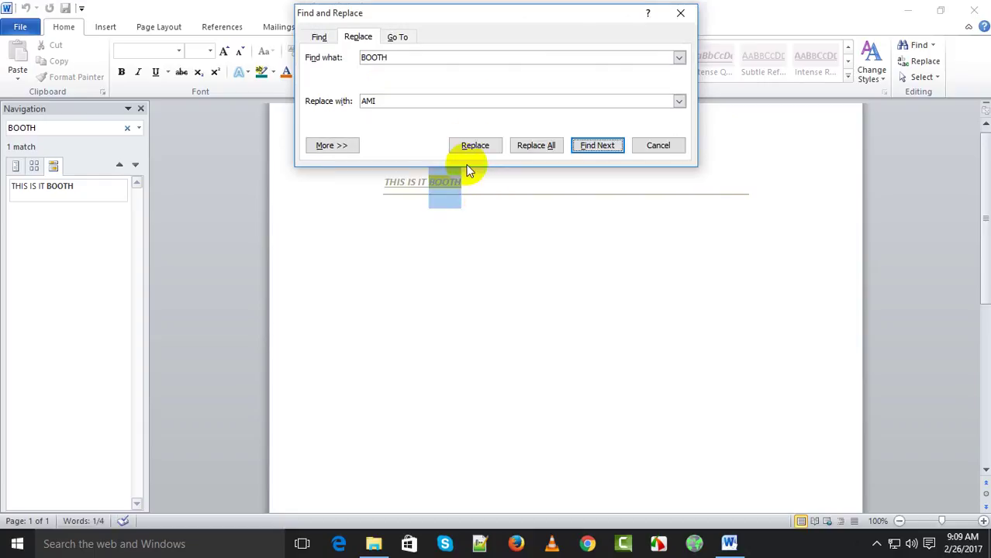
left_click(389, 102)
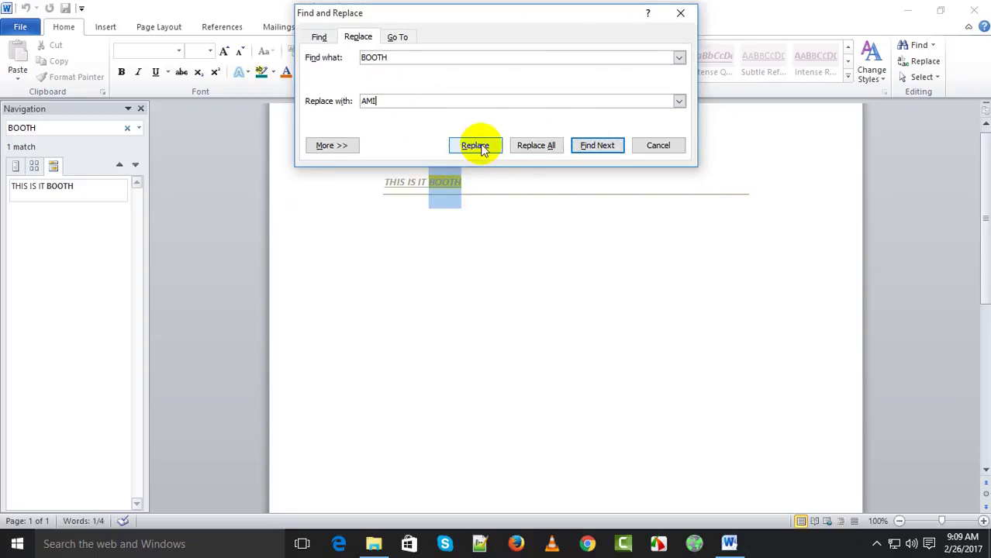
left_click(505, 56)
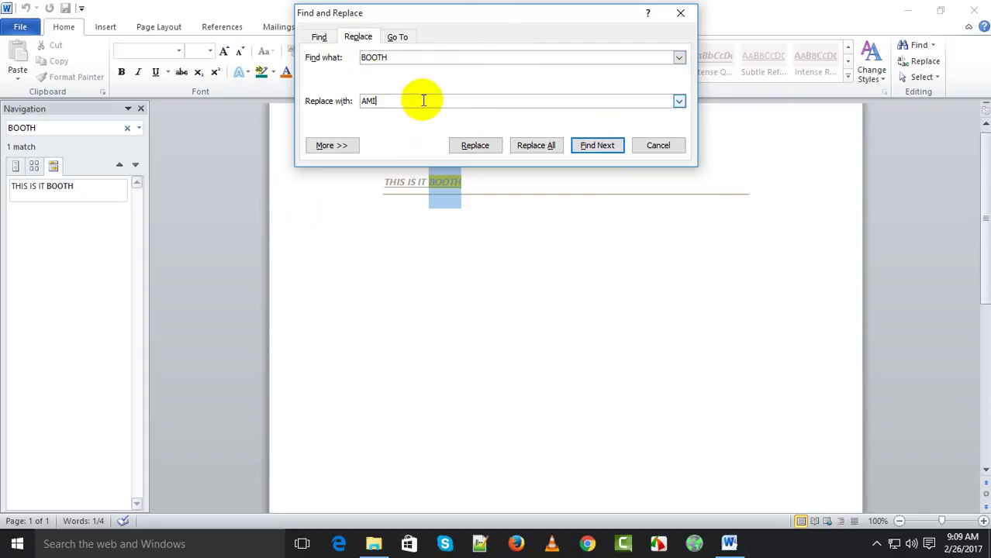
left_click(467, 145)
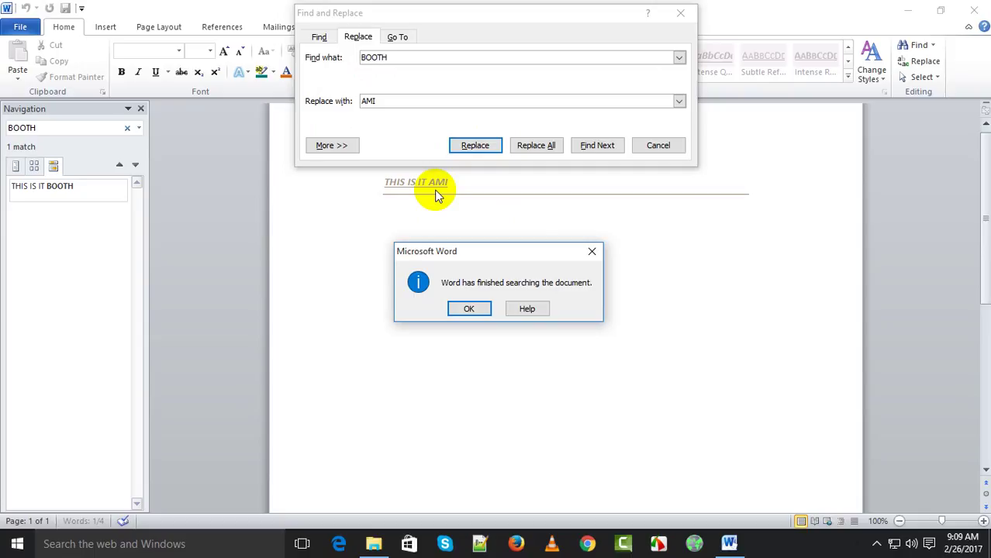
left_click(592, 251)
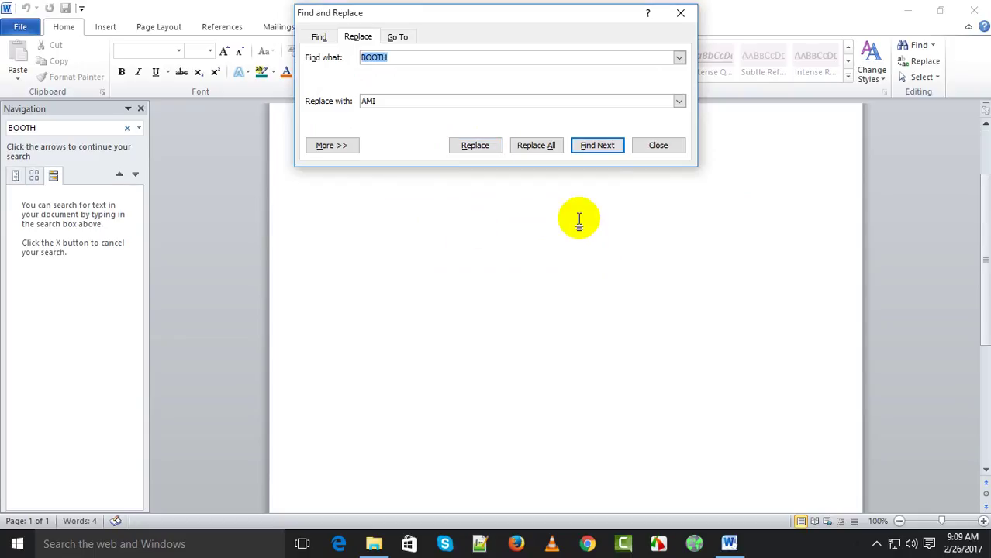
left_click(680, 12)
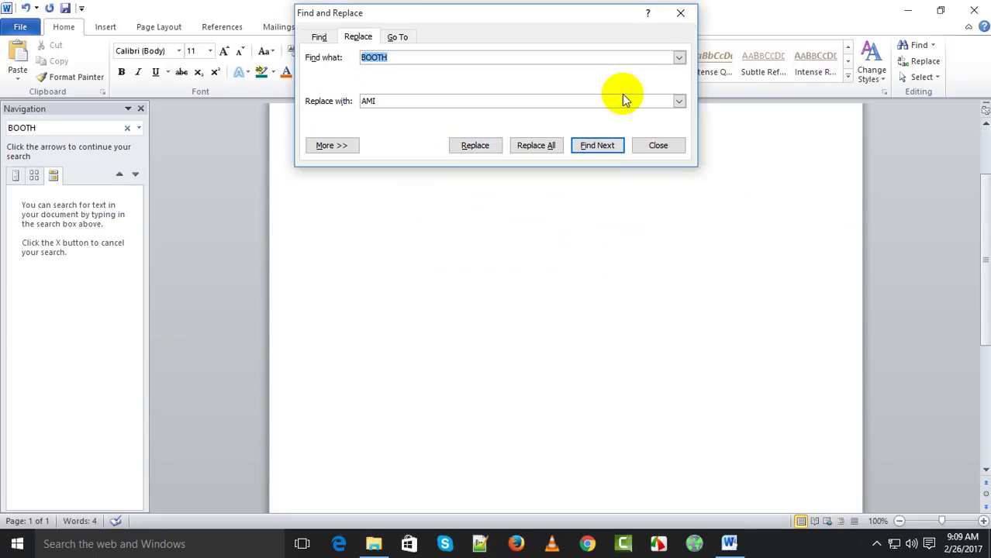
left_click(550, 241)
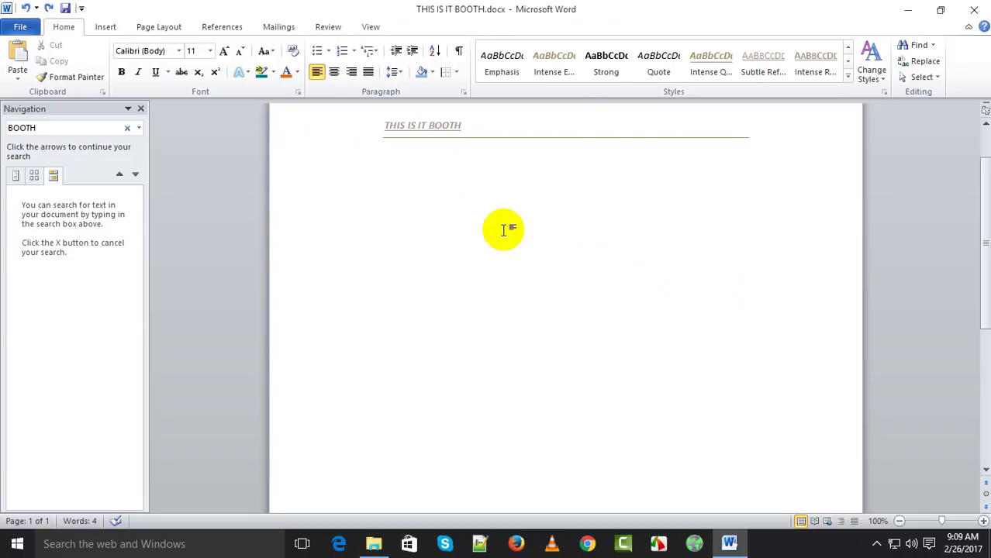
View the Go To options of the Find and Replace dialog, and close the dialog and the Navigation pane.
key("ctrl+h")
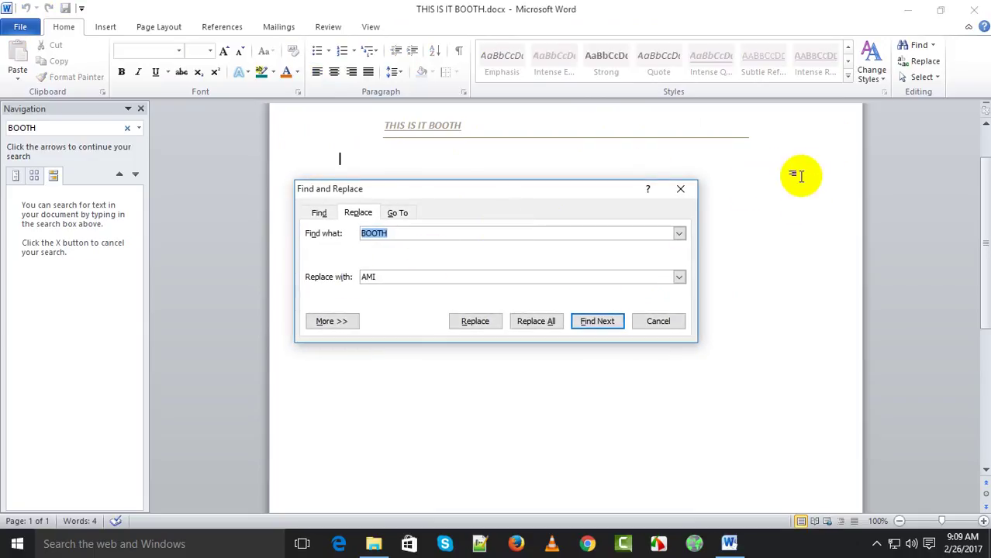
left_click(398, 213)
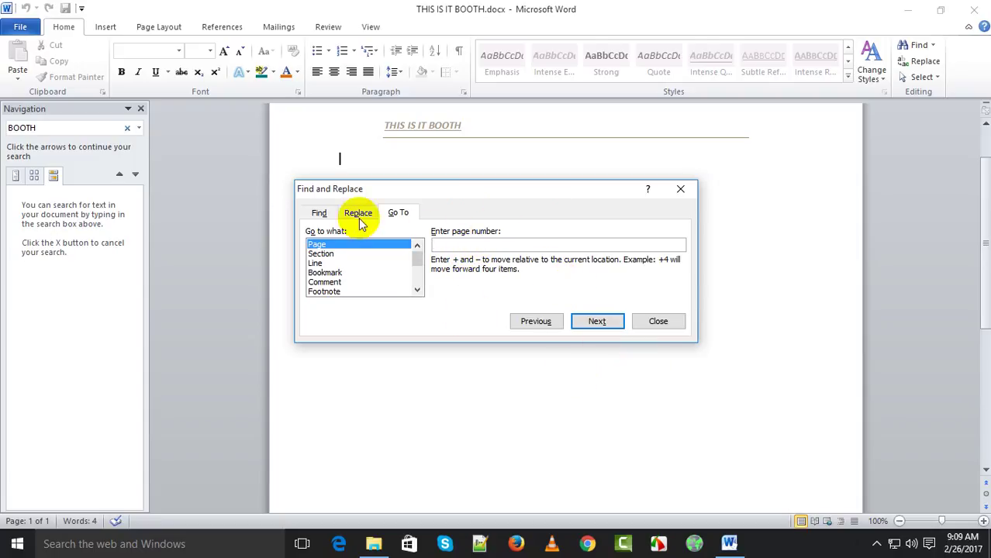
left_click(682, 194)
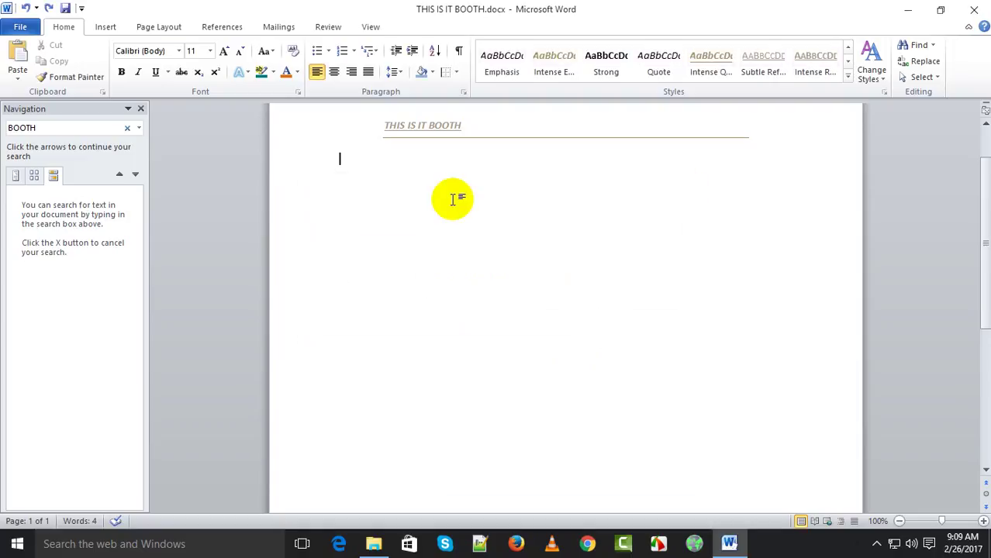
left_click(140, 108)
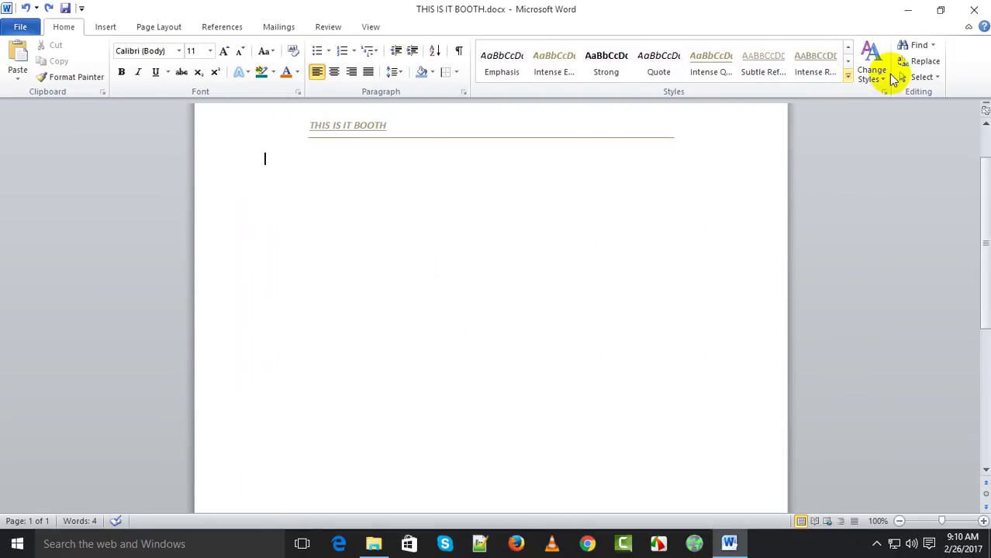